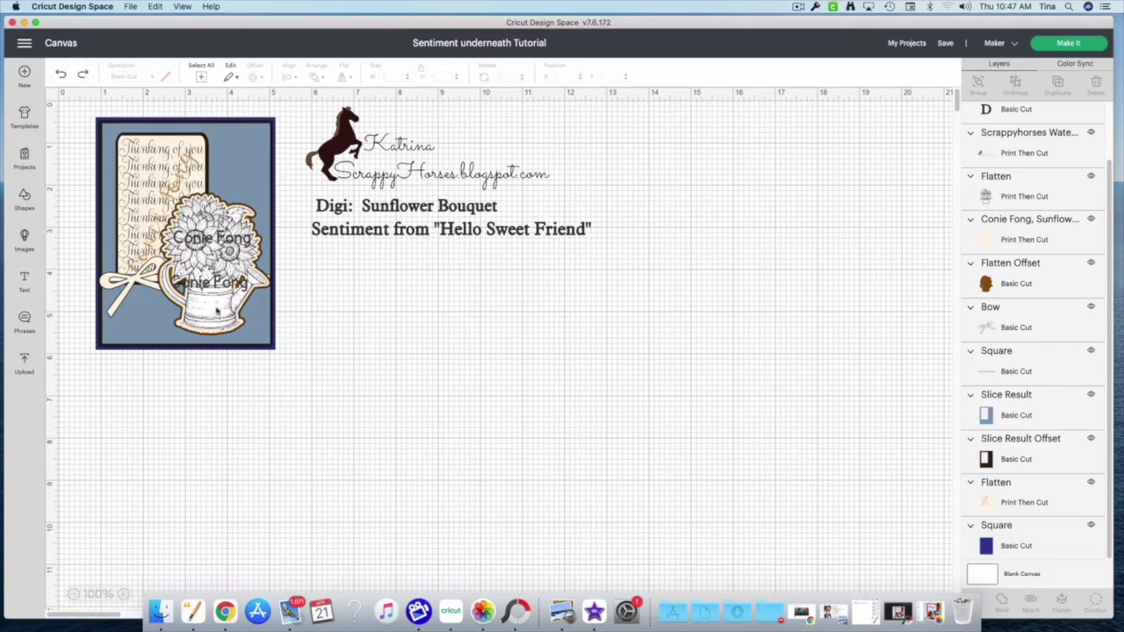
- Move the sunflower bouquet line drawing off the card onto the empty canvas below the text
left_click_drag(217, 311, 418, 357)
left_click(207, 303)
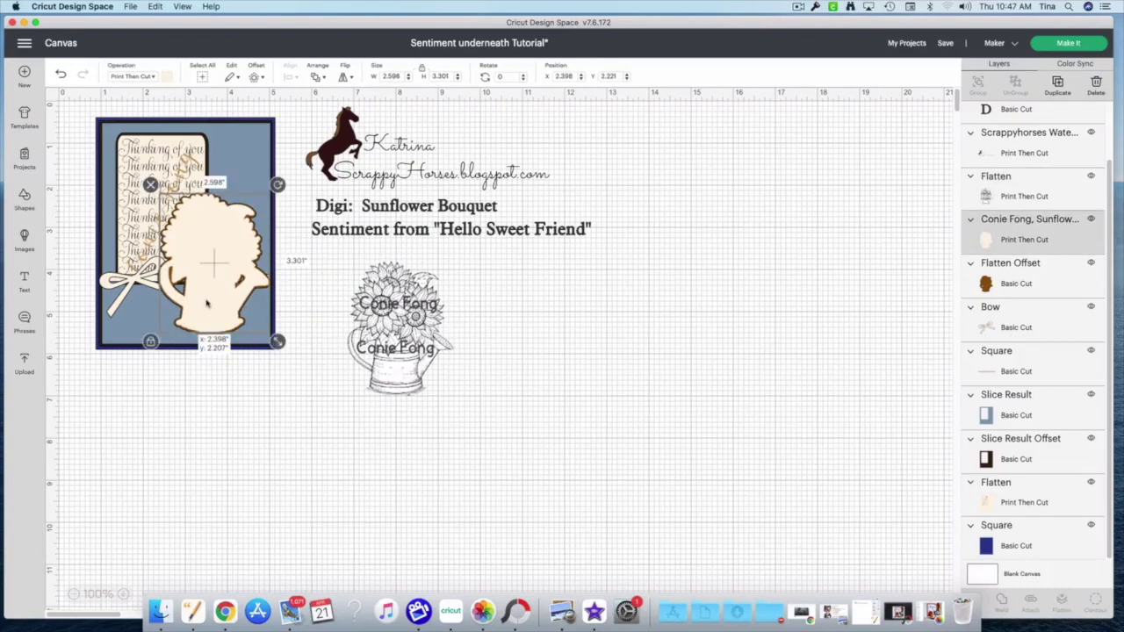
left_click_drag(207, 303, 207, 303)
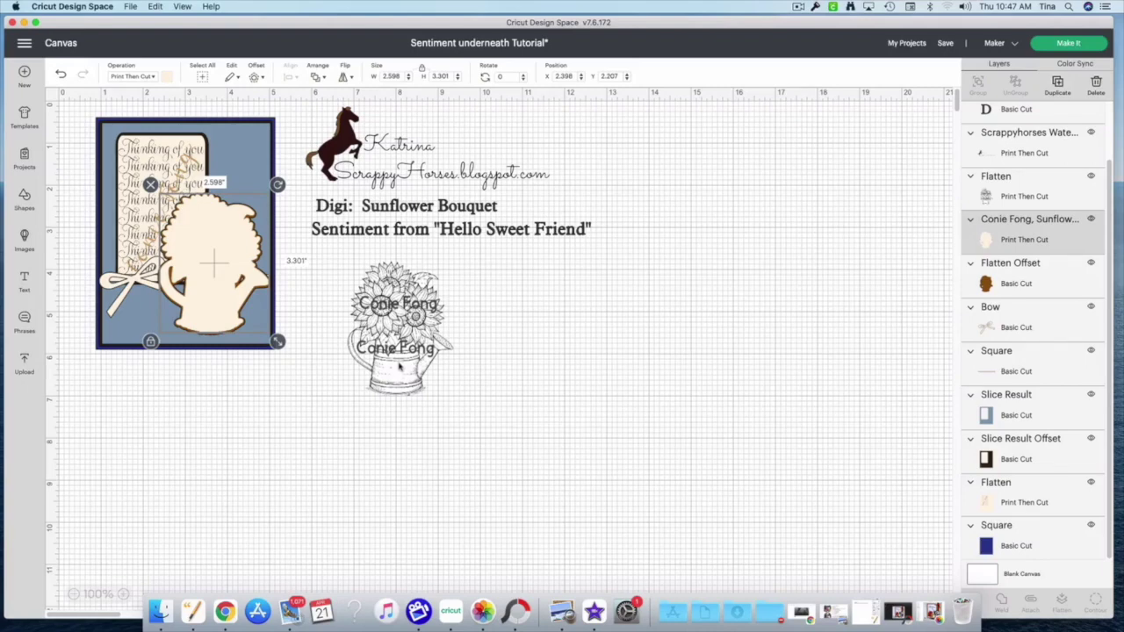
- Create a welded, round-cornered offset of 0.056 in around the sunflower bouquet drawing
left_click(986, 196)
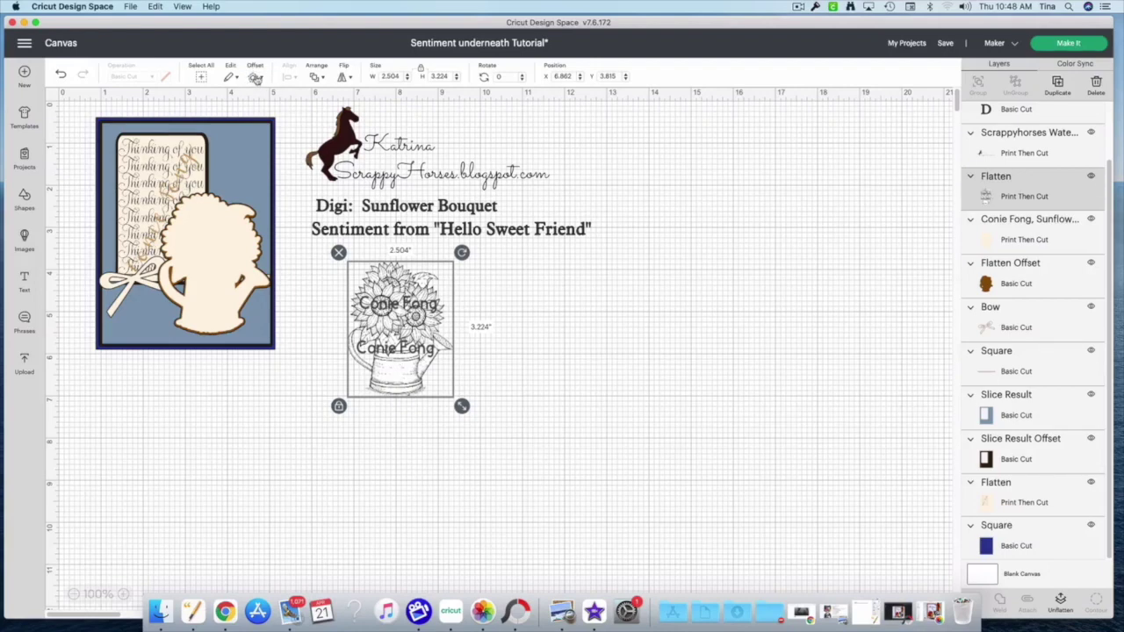
left_click(255, 78)
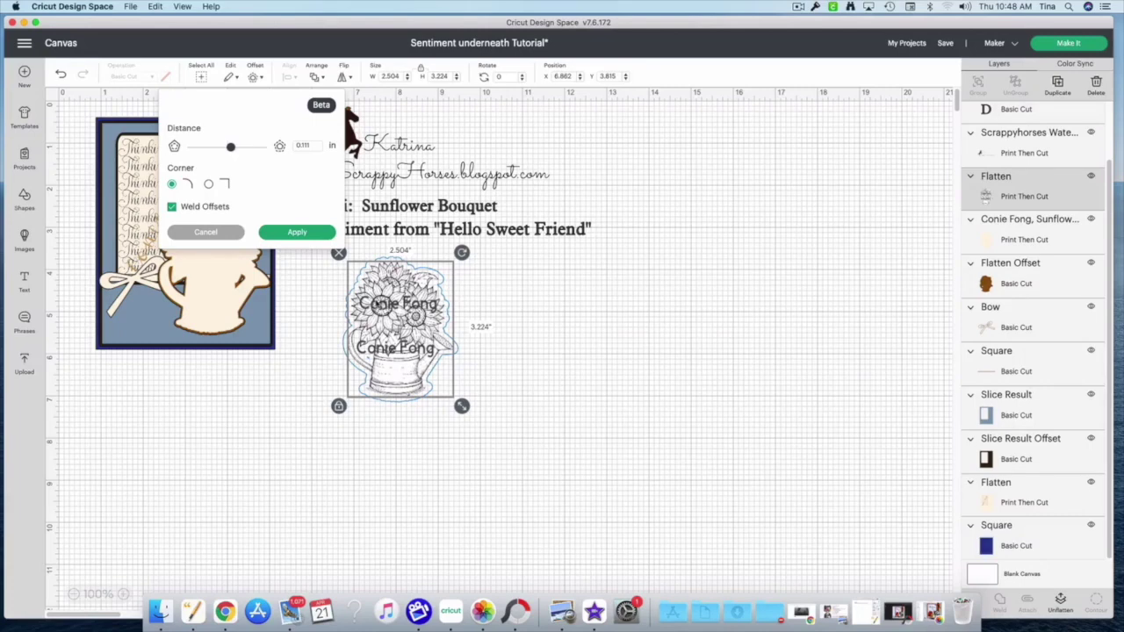
left_click(172, 207)
left_click(171, 207)
left_click_drag(230, 149, 229, 149)
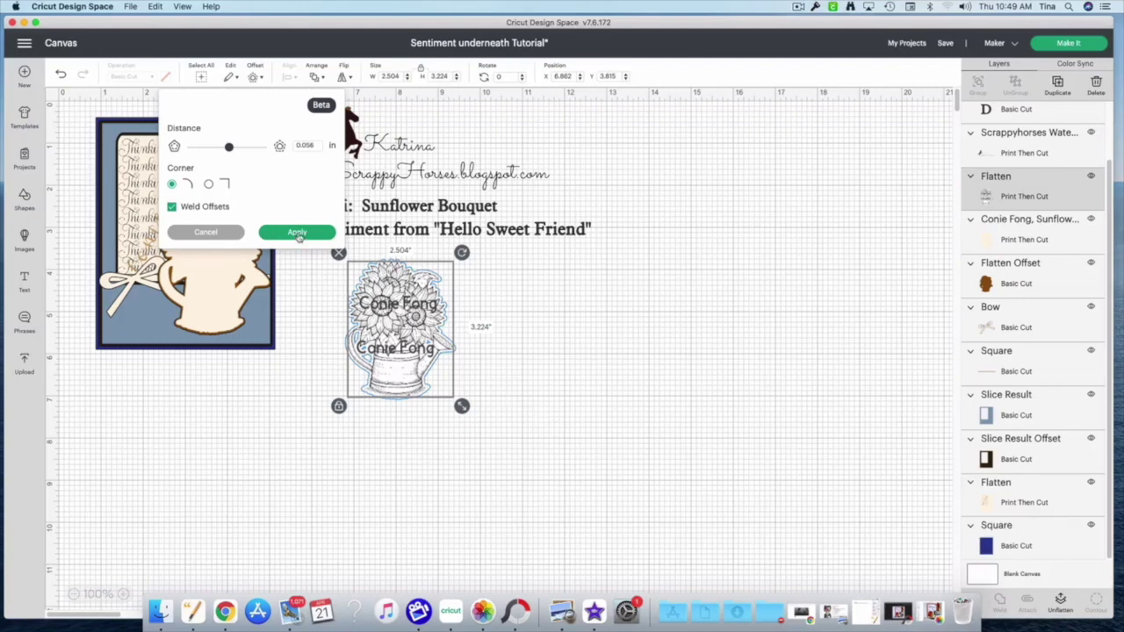
left_click(298, 234)
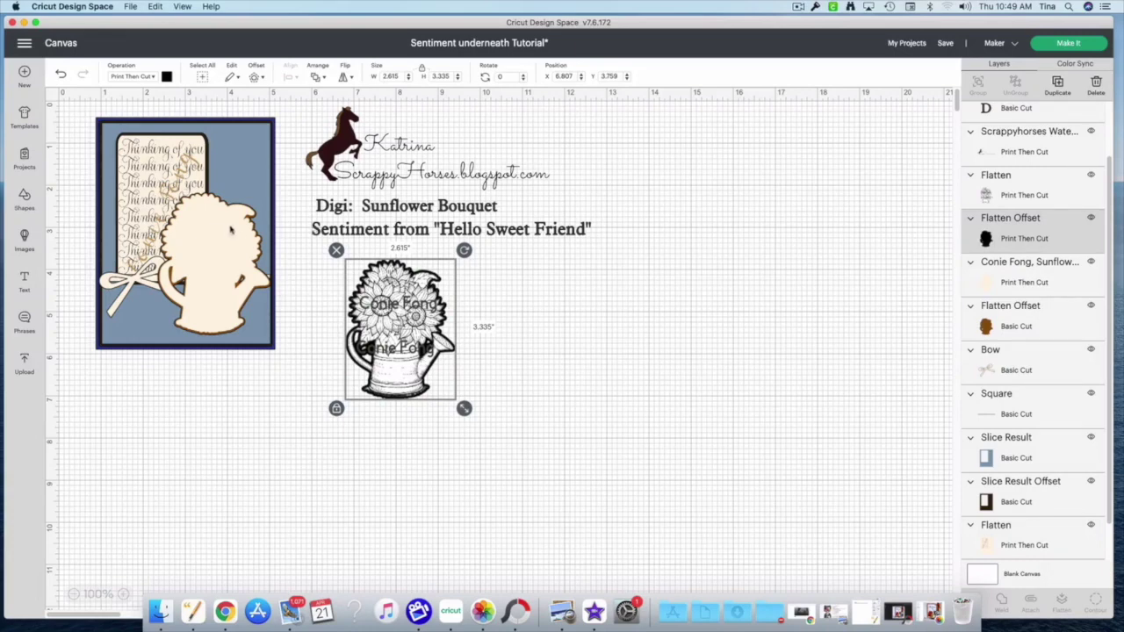
- Separate the bouquet drawing from its new offset and recolor the offset cream
left_click_drag(377, 307, 580, 336)
left_click(389, 324)
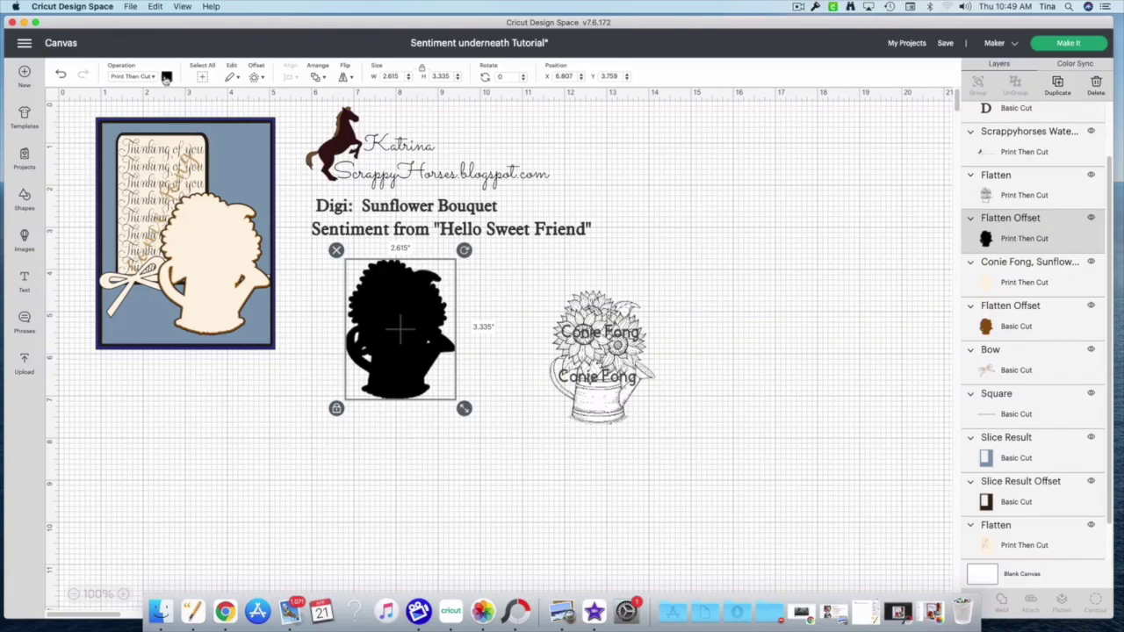
left_click(166, 78)
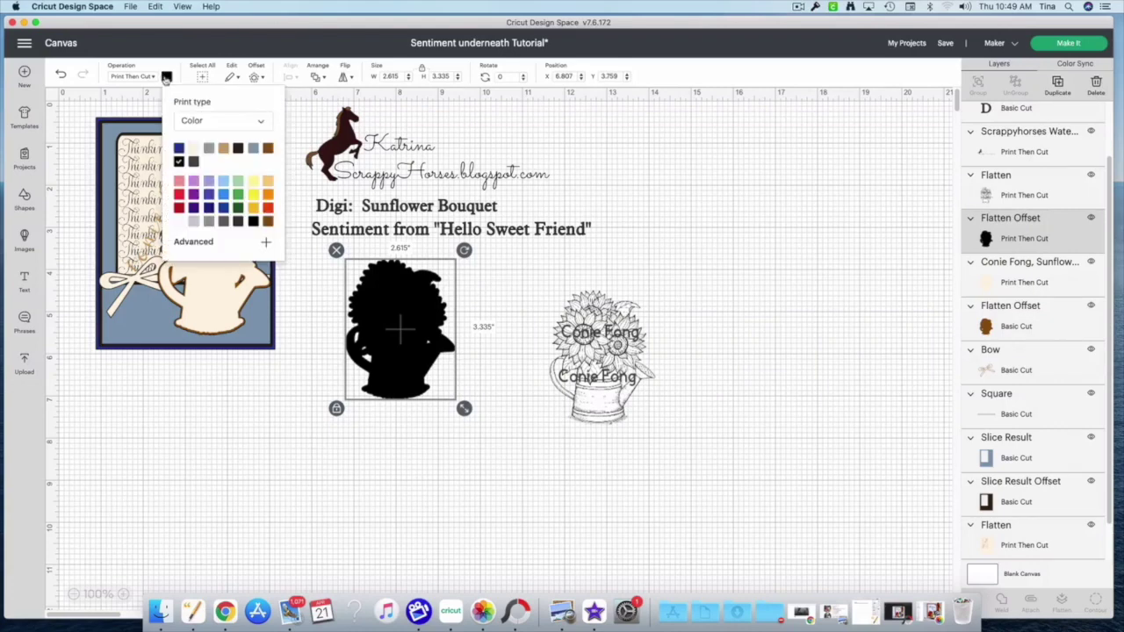
left_click(194, 149)
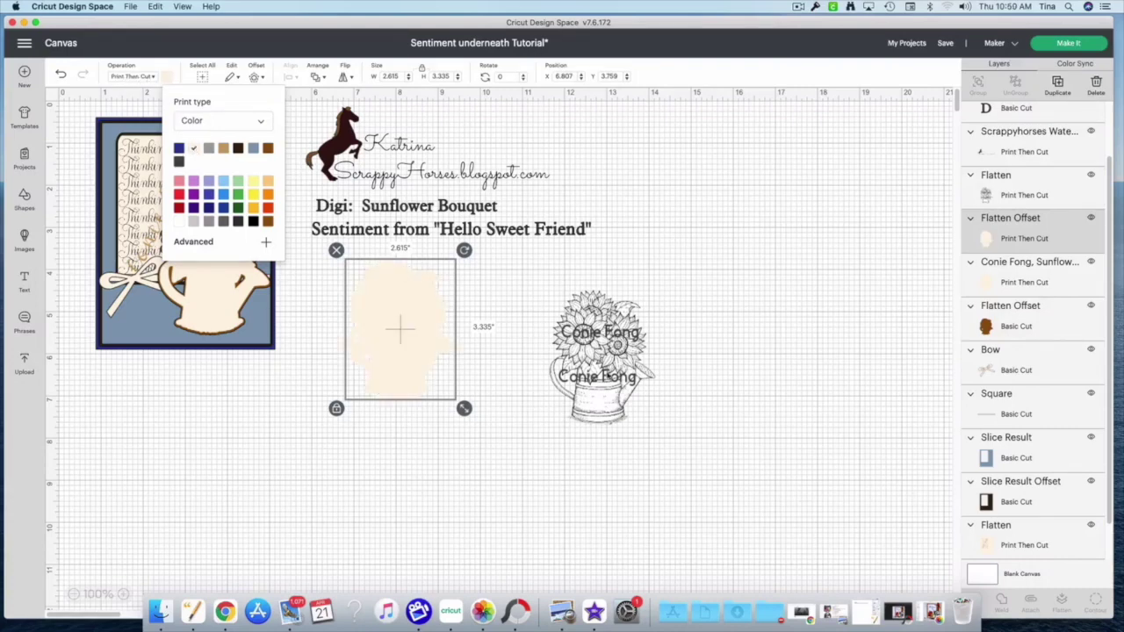
left_click(583, 443)
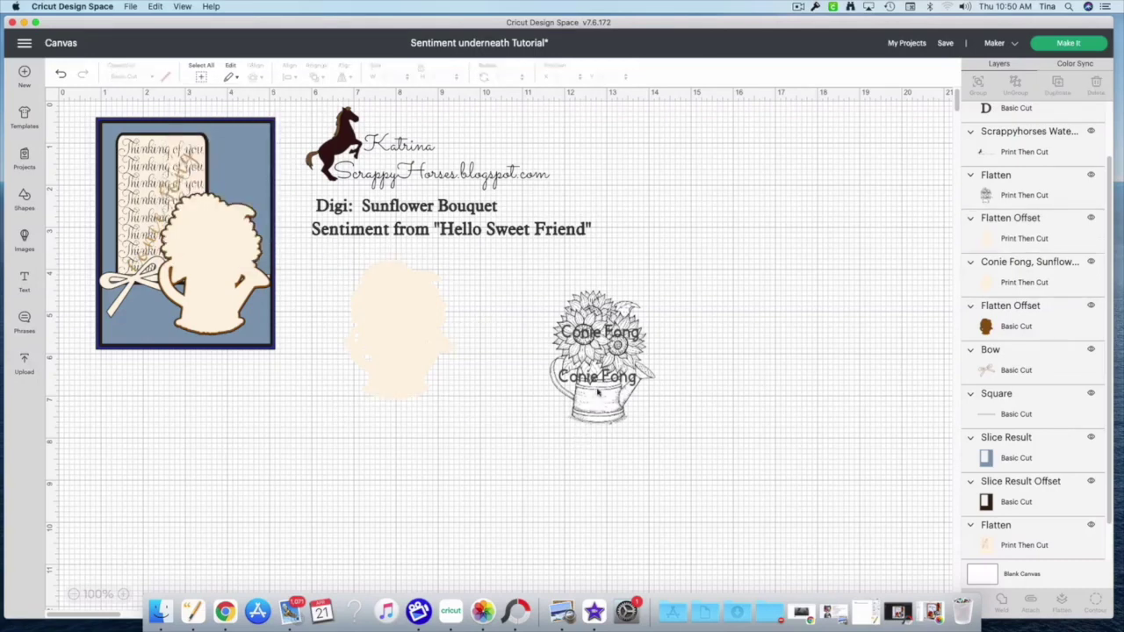
- Center the bouquet drawing on the cream offset and flatten the two into one printable image
left_click_drag(597, 384, 400, 360)
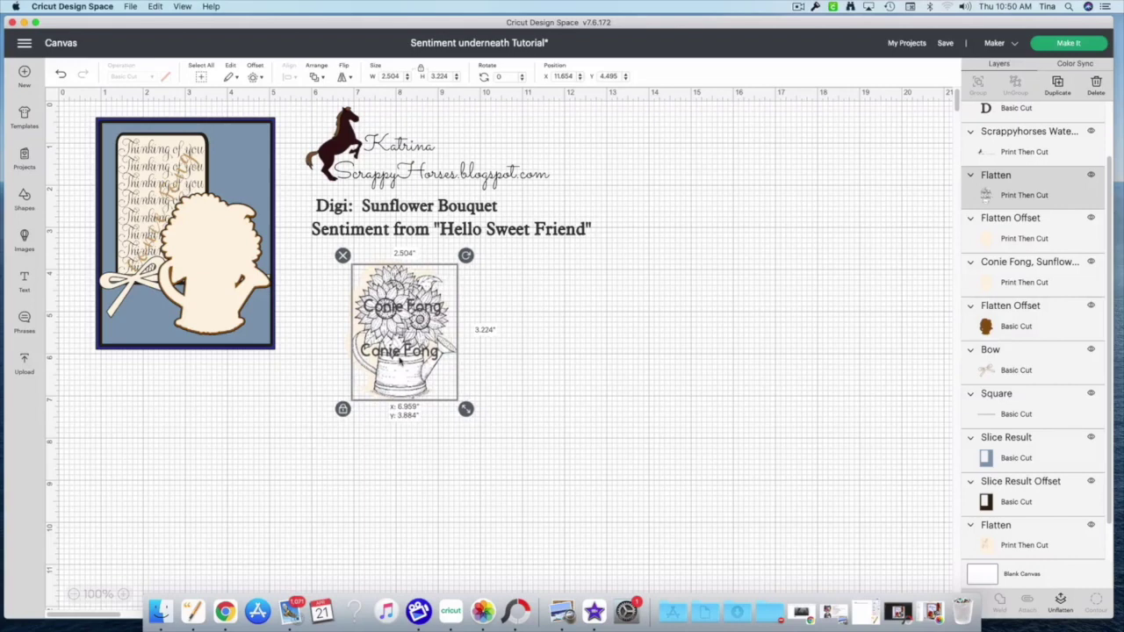
left_click_drag(477, 447, 353, 343)
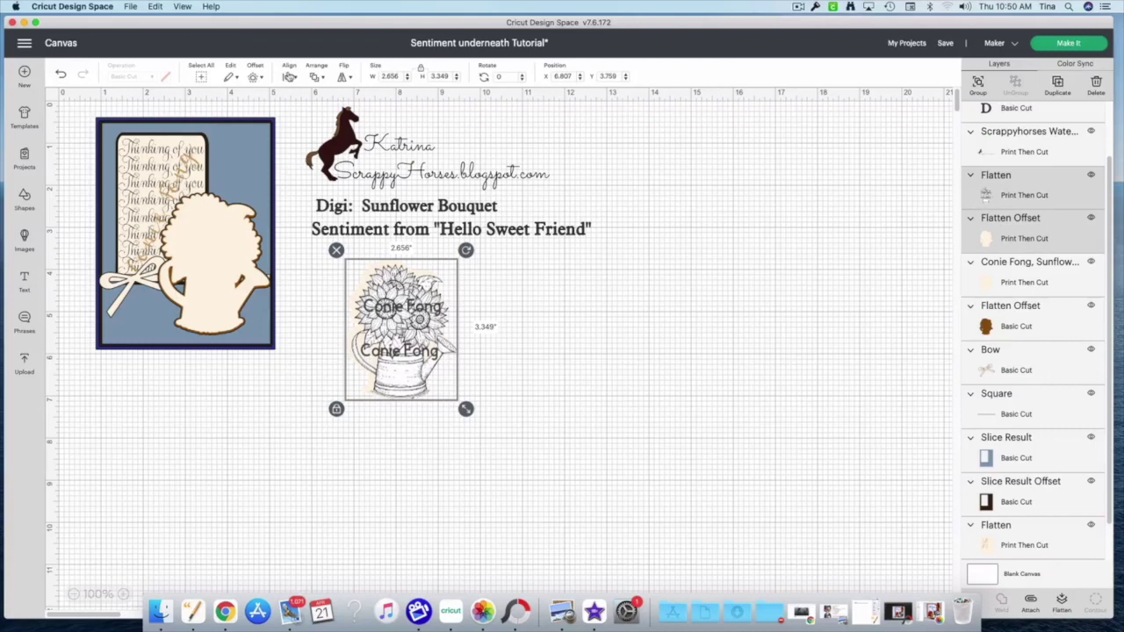
left_click(289, 76)
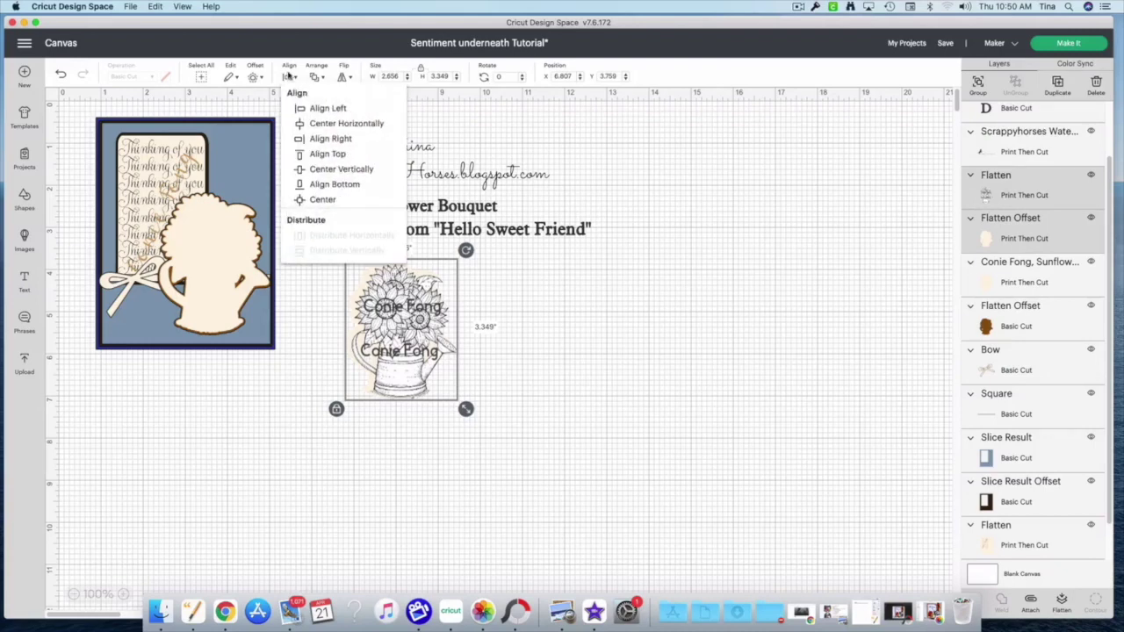
left_click(333, 202)
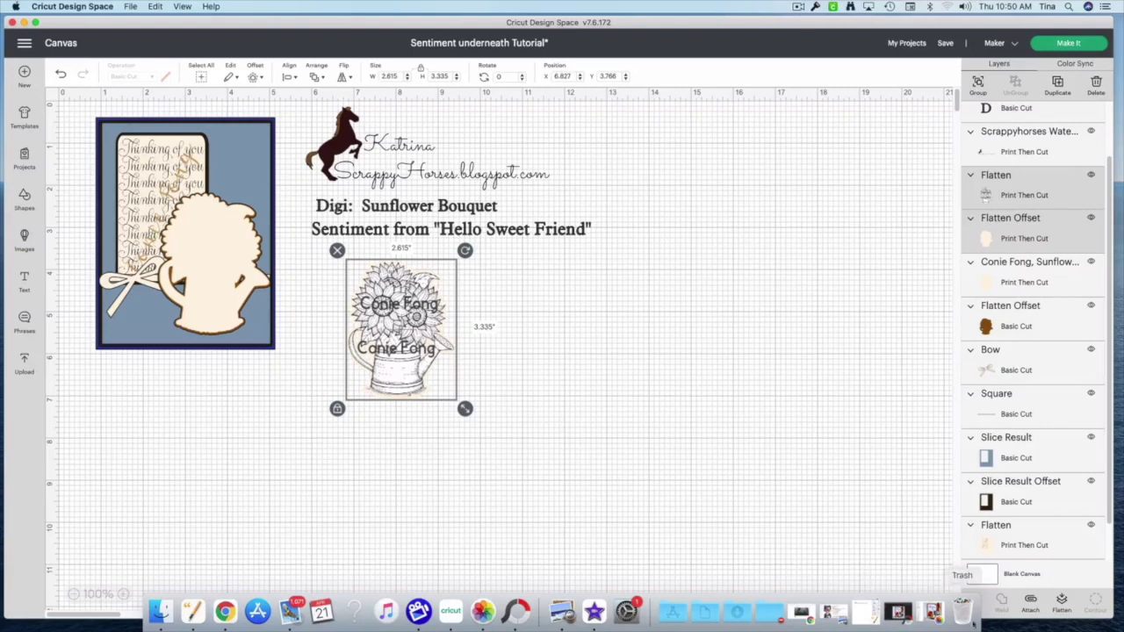
left_click(1063, 604)
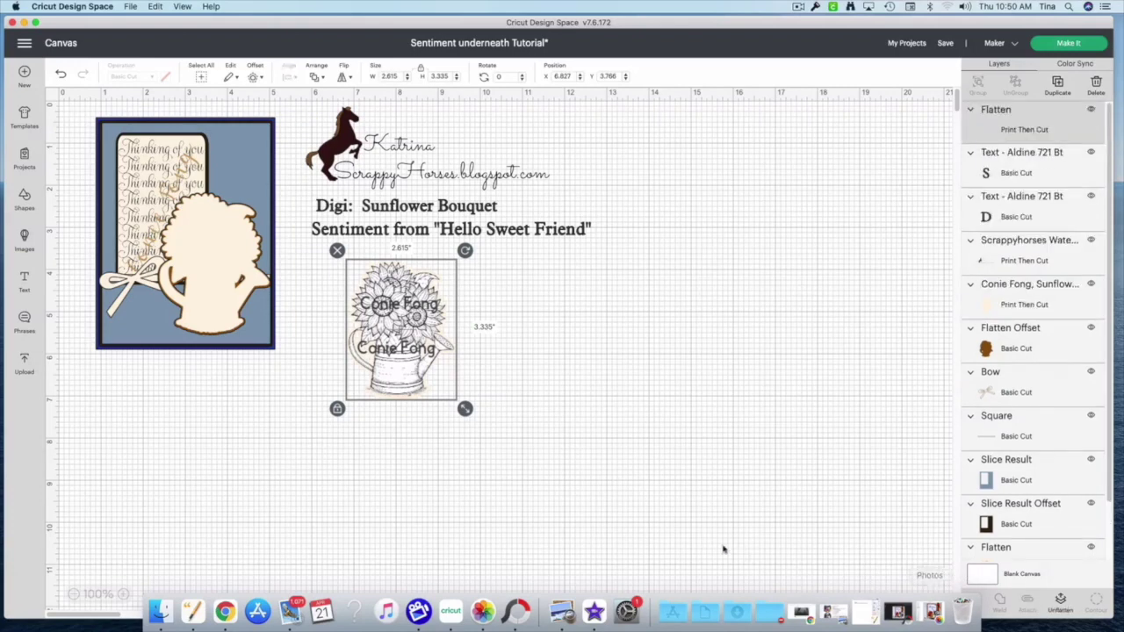
- Move the original cream and brown bouquet backing layers off the card onto open canvas
mouse_move(394, 391)
left_mouse_down()
mouse_move(324, 432)
mouse_move(355, 426)
mouse_move(370, 404)
mouse_move(440, 402)
mouse_move(400, 397)
mouse_move(556, 421)
mouse_move(413, 420)
mouse_move(396, 403)
left_mouse_up()
left_click(554, 438)
left_click(396, 403)
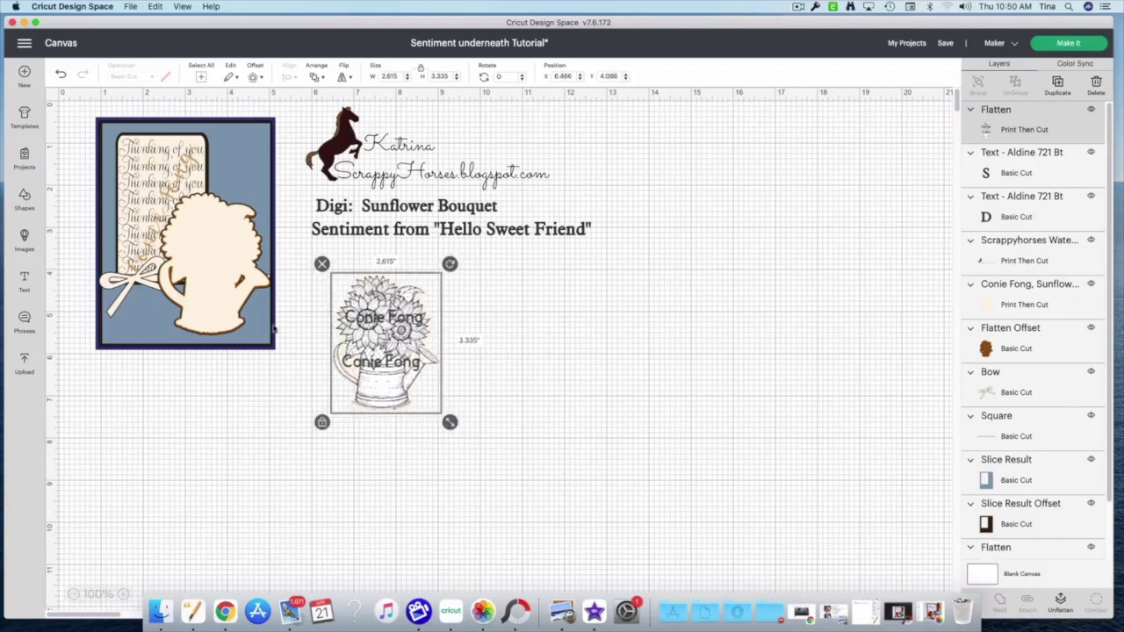
left_click_drag(223, 314, 708, 372)
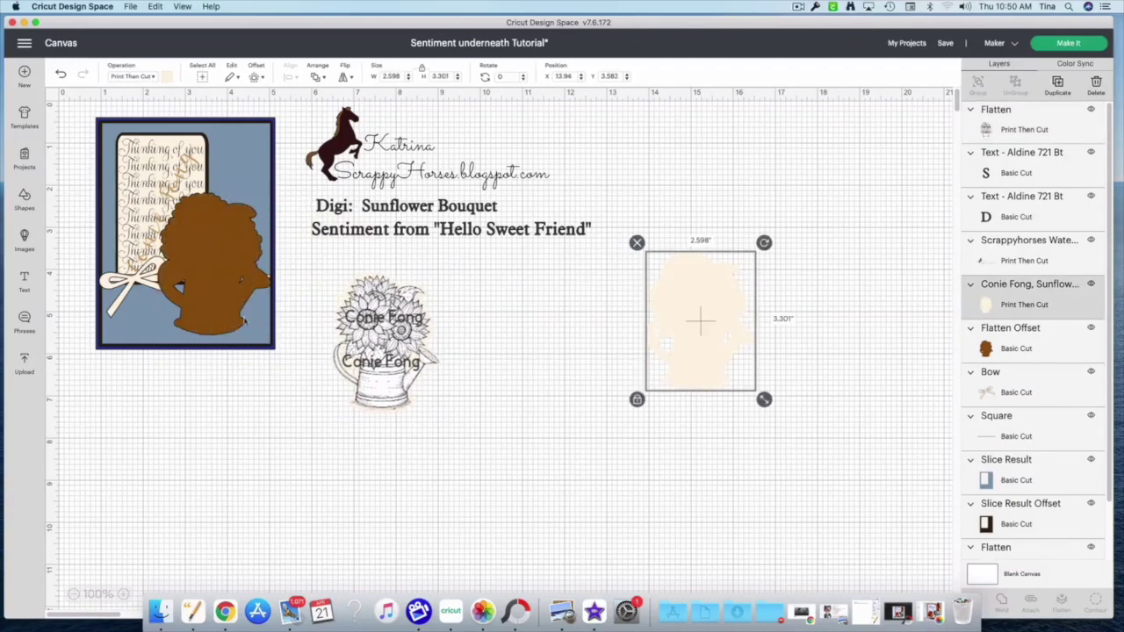
left_click_drag(215, 296, 386, 372)
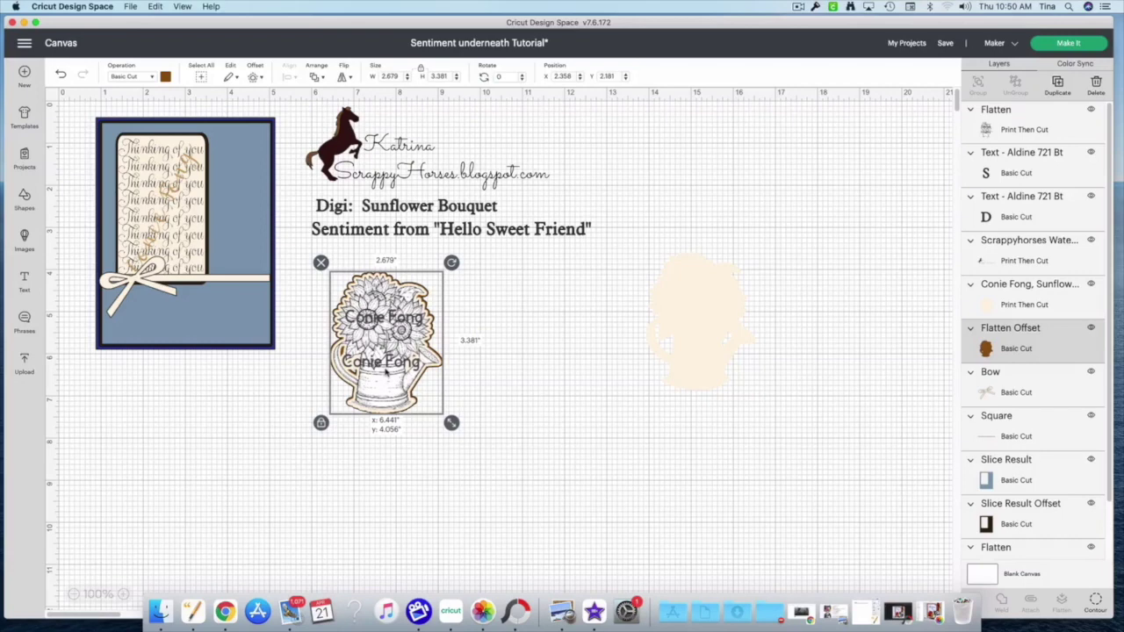
left_click_drag(387, 372, 646, 367)
- Add a 0.056 in offset around the flattened bouquet image
left_click(388, 368)
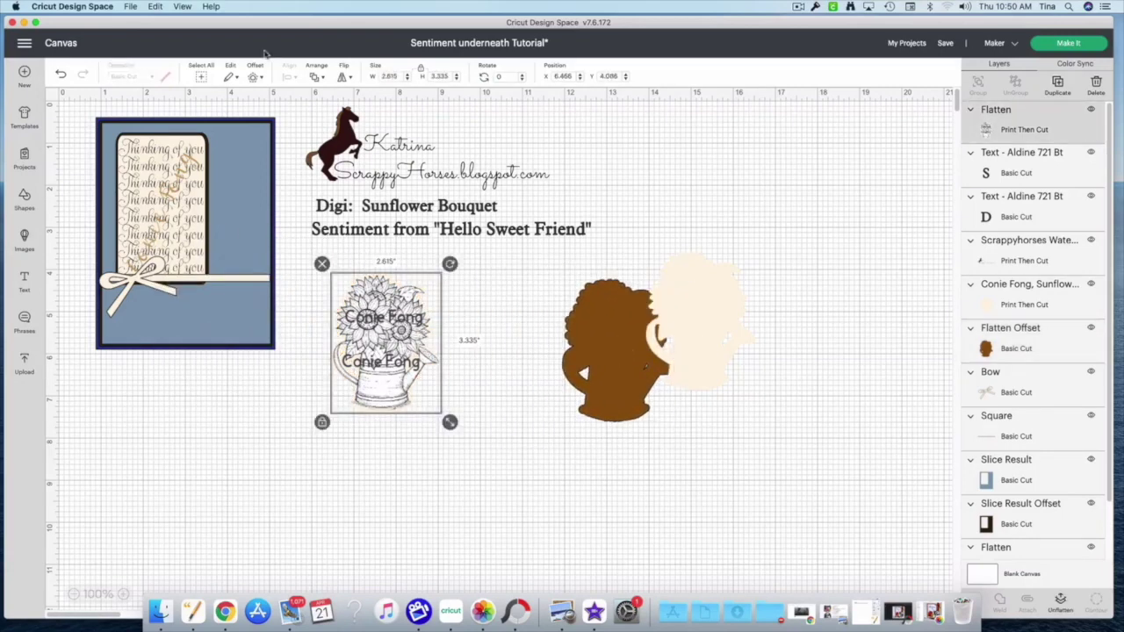
left_click(254, 78)
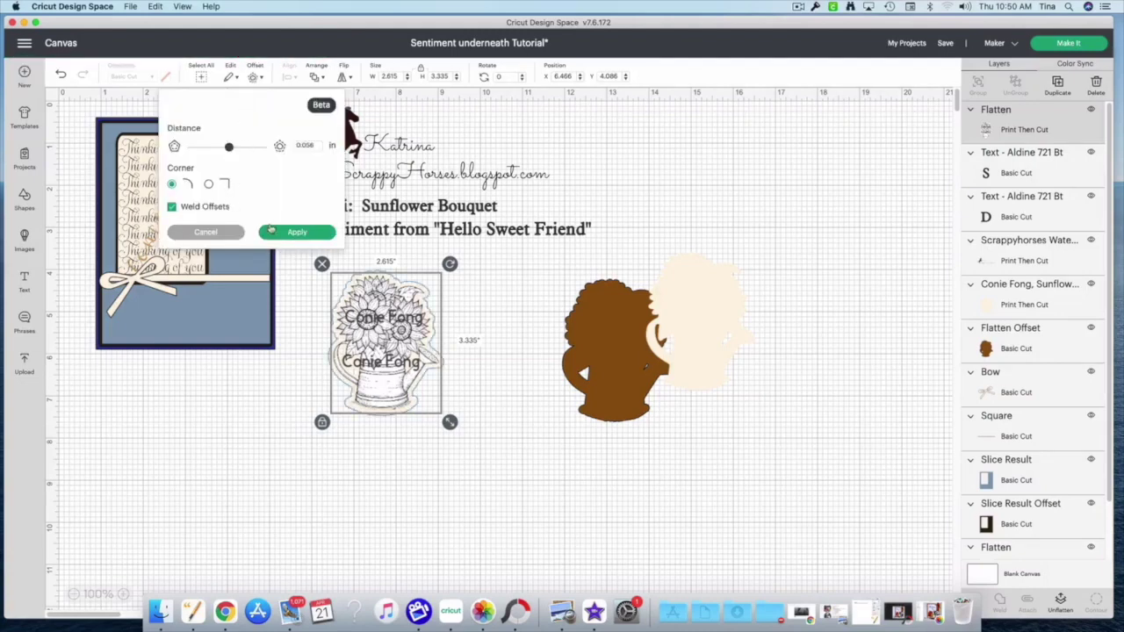
left_click(280, 233)
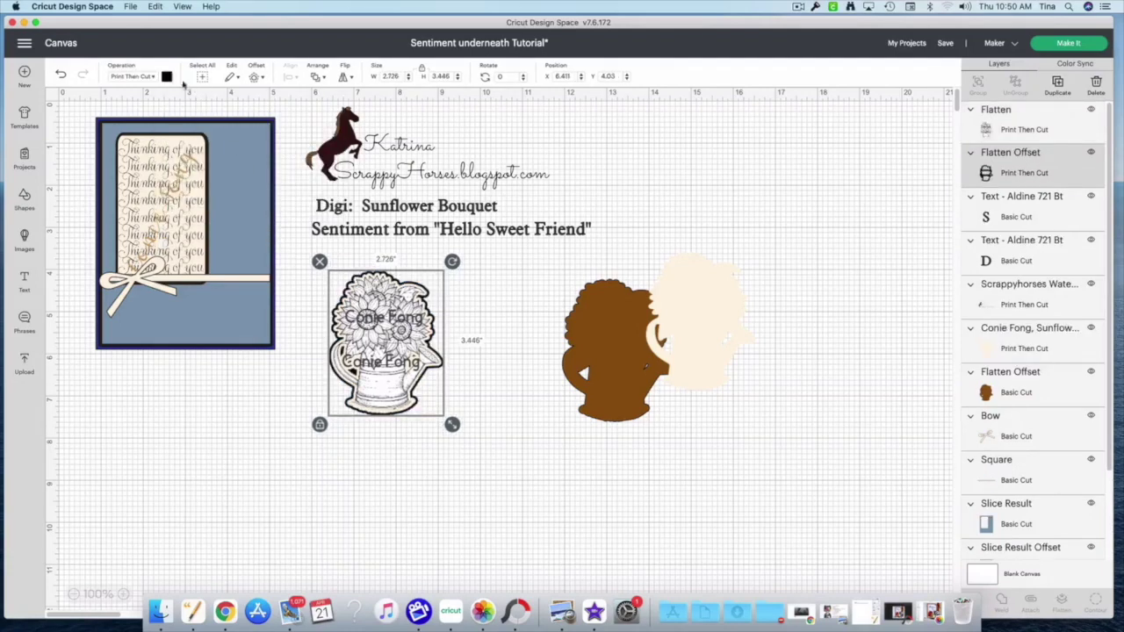
- Change the flattened bouquet's new offset to Basic Cut and hide all of its contours
left_click_drag(357, 340, 560, 390)
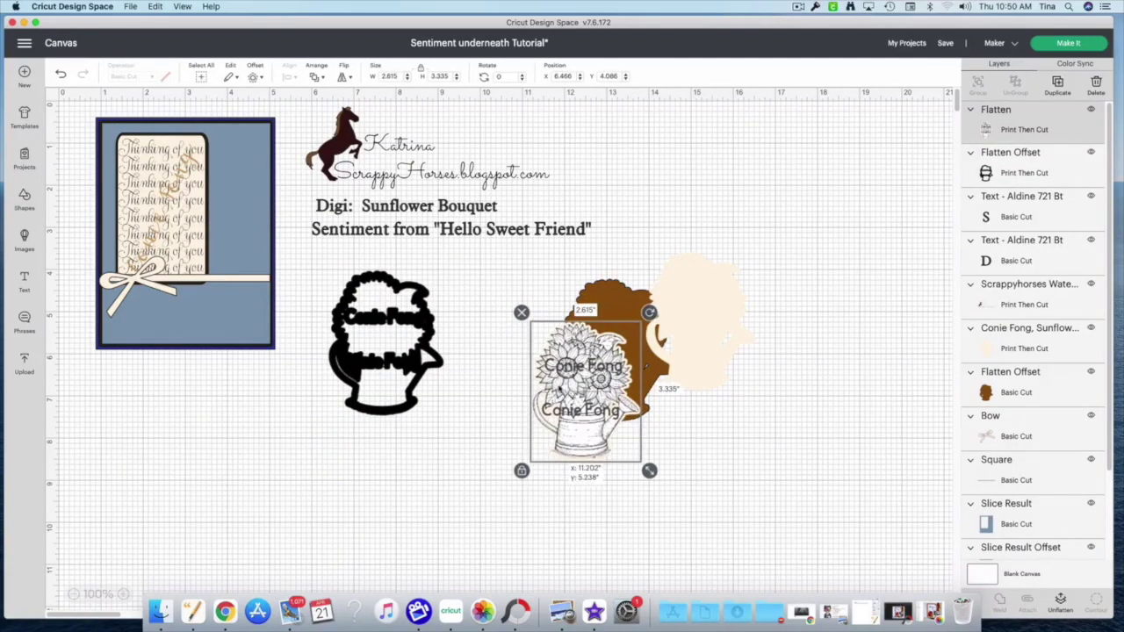
left_click(396, 402)
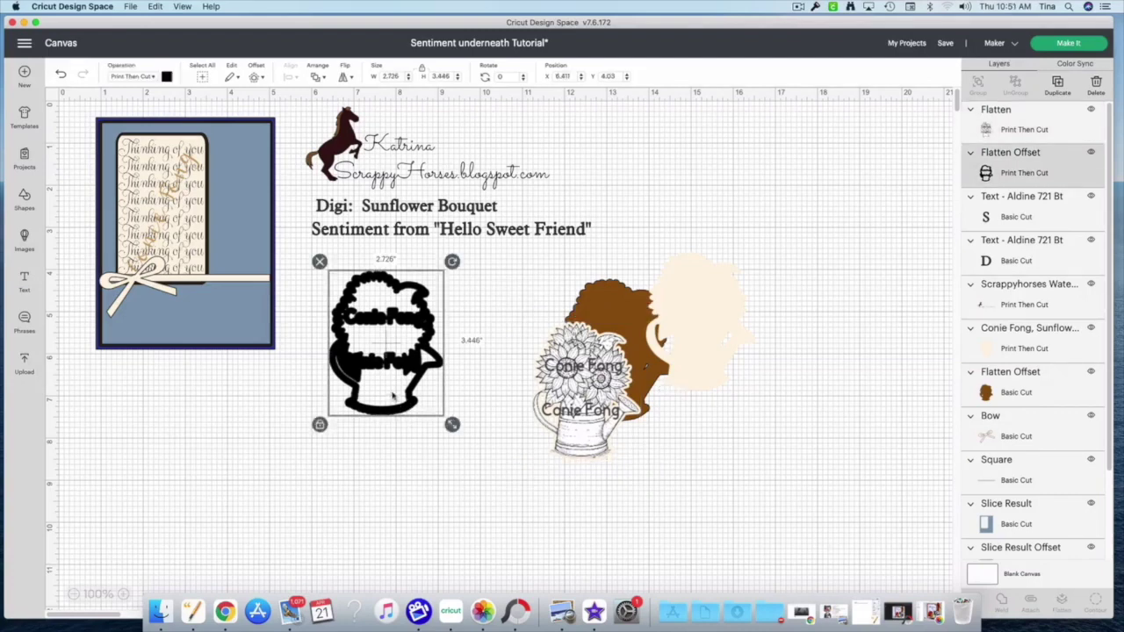
left_click(154, 77)
left_click(144, 109)
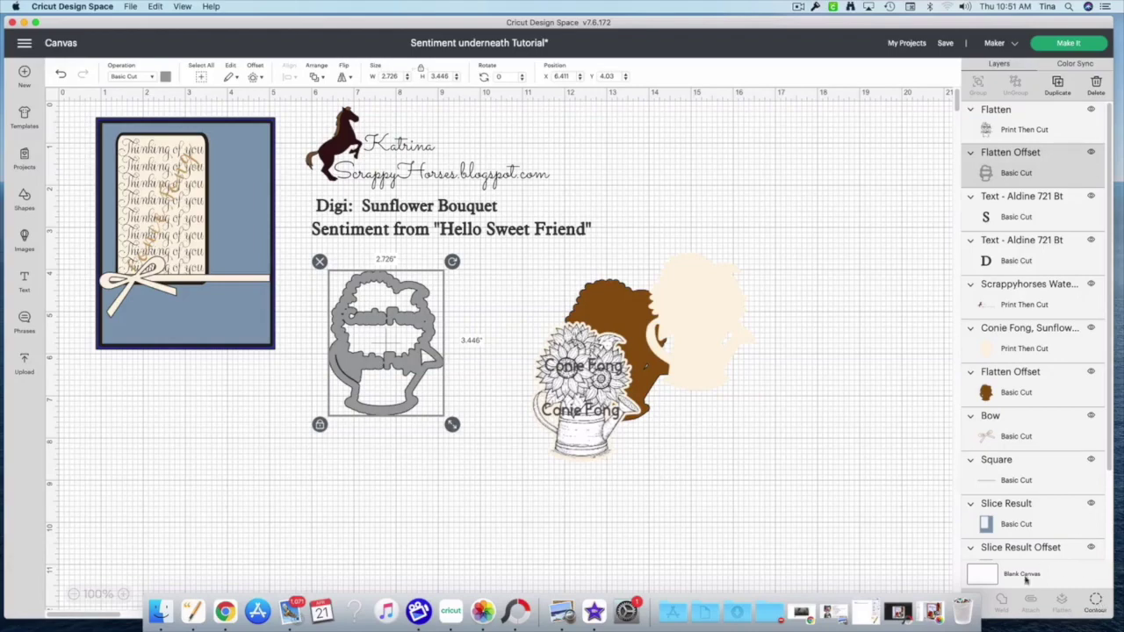
left_click(1095, 602)
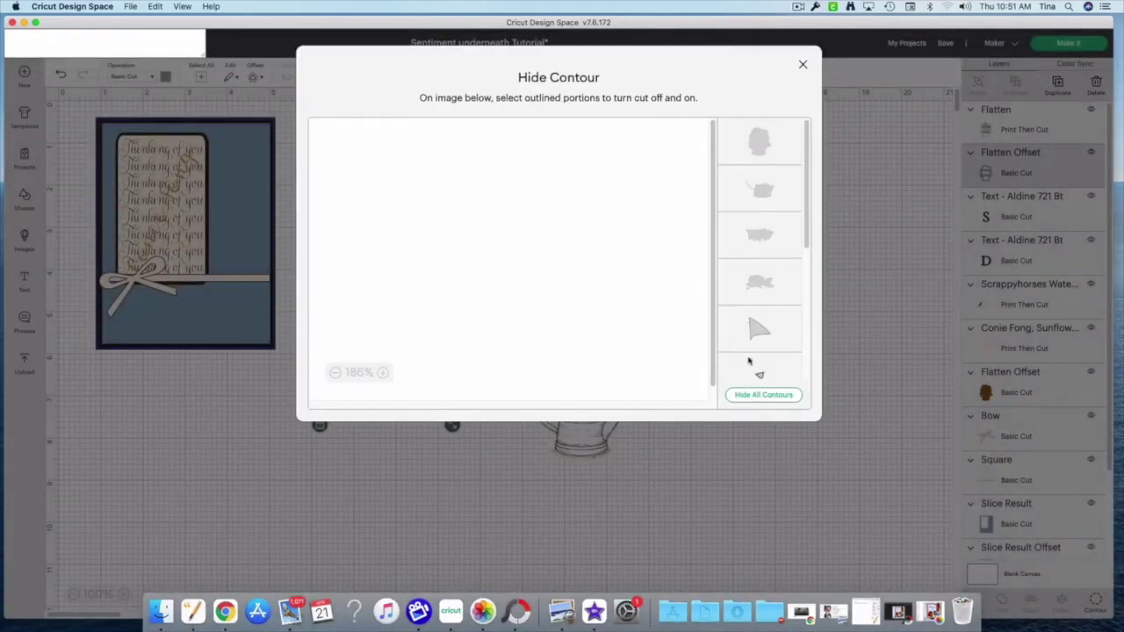
left_click(755, 395)
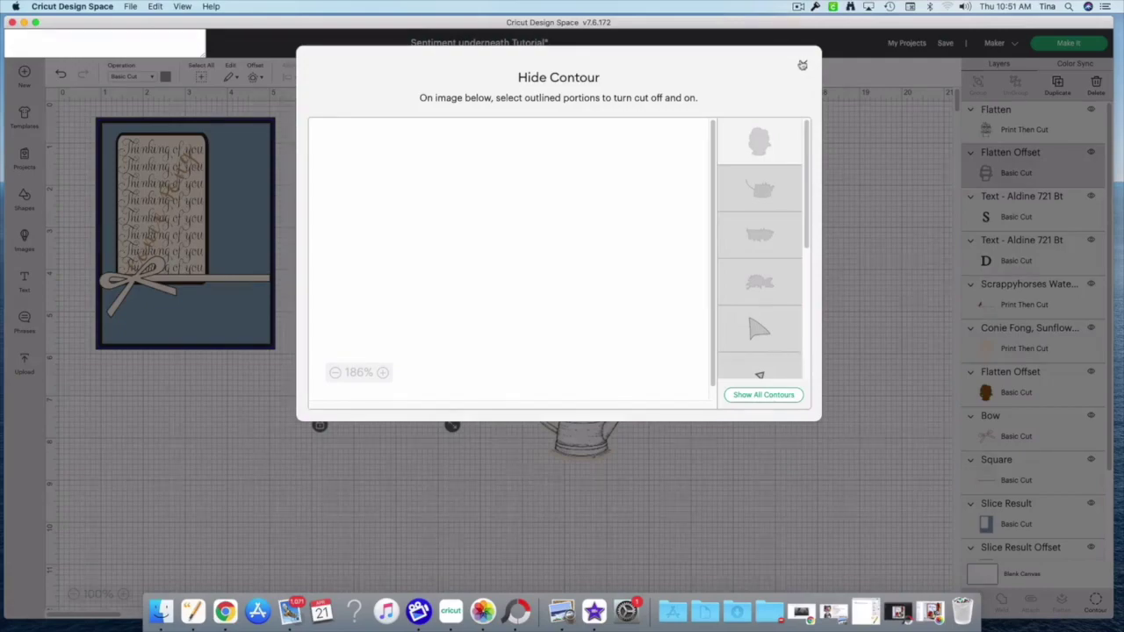
left_click(801, 65)
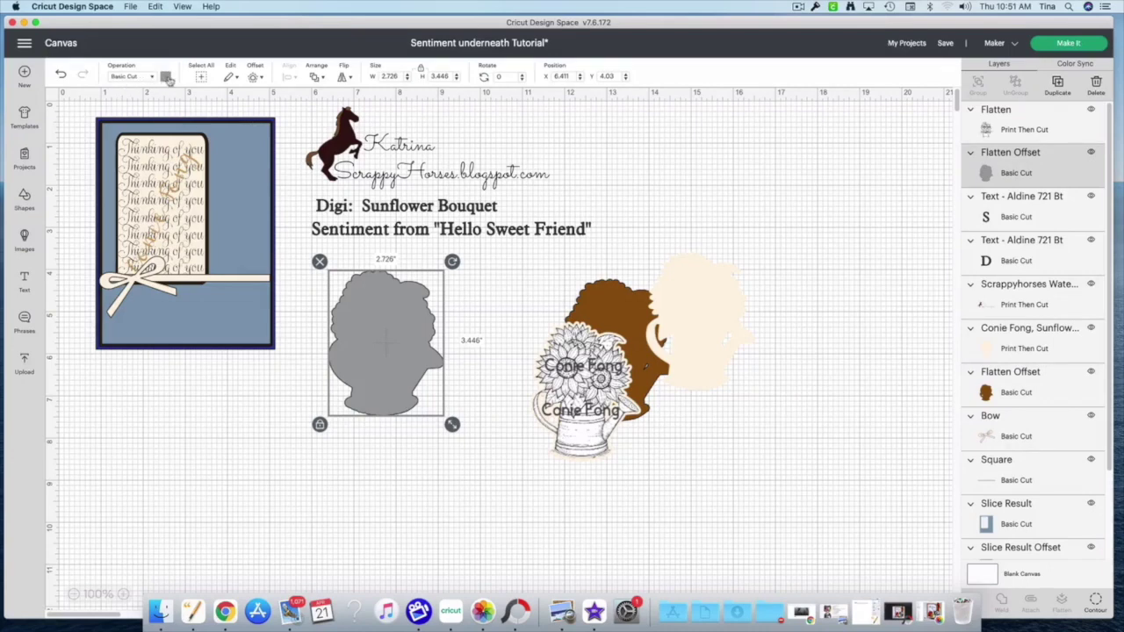
- Color the solid offset brown and place the flattened bouquet over it
left_click(167, 78)
left_click(222, 125)
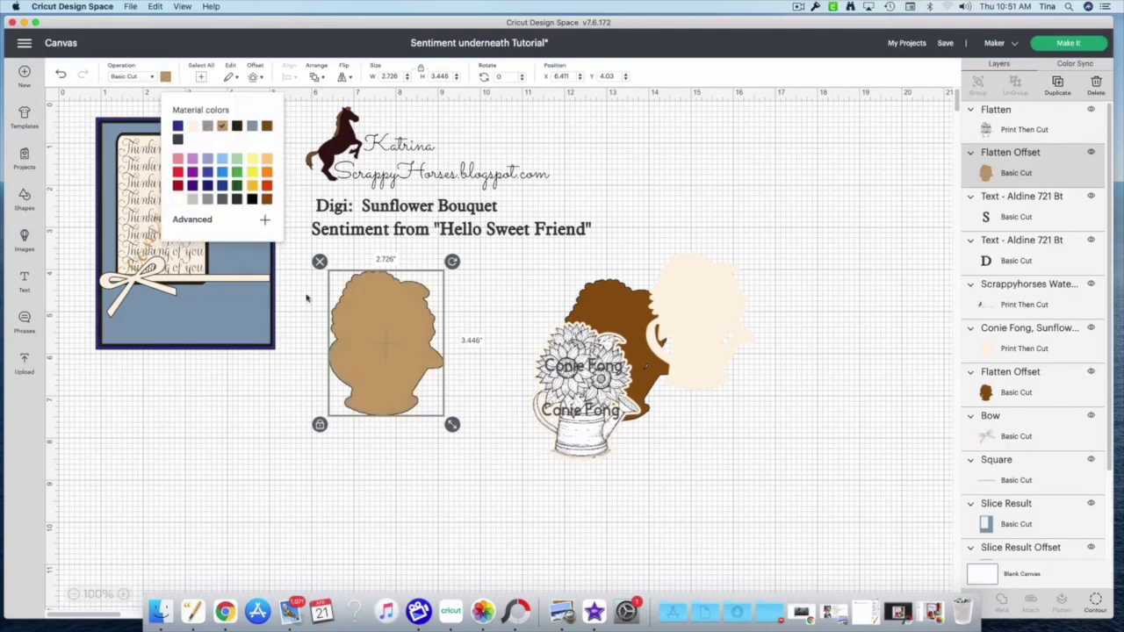
left_click(267, 126)
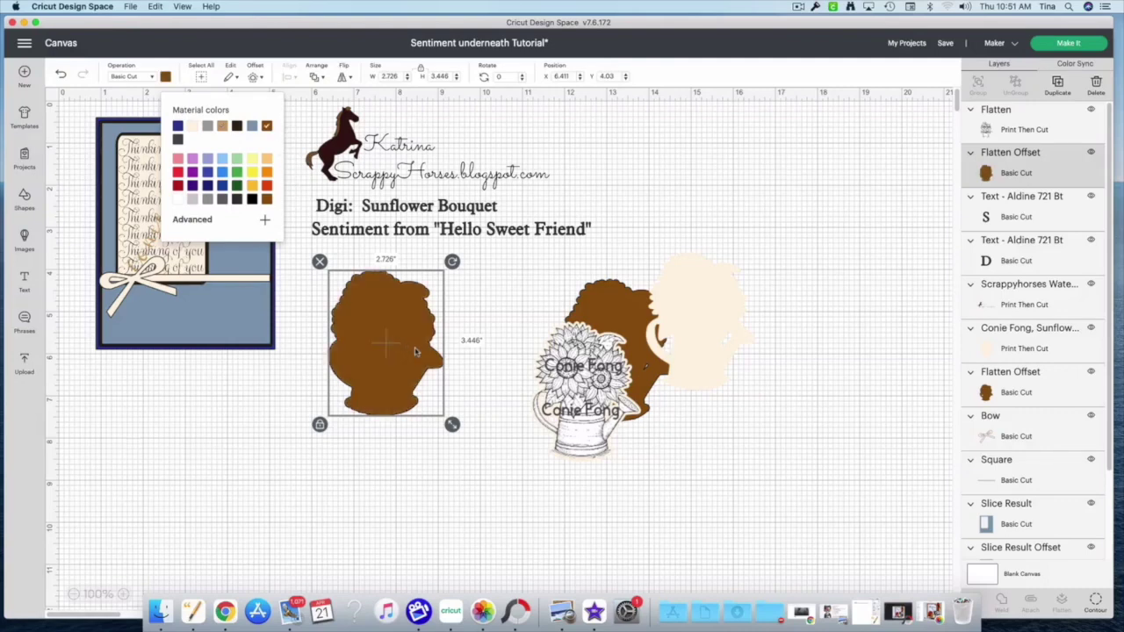
left_click_drag(585, 439, 384, 393)
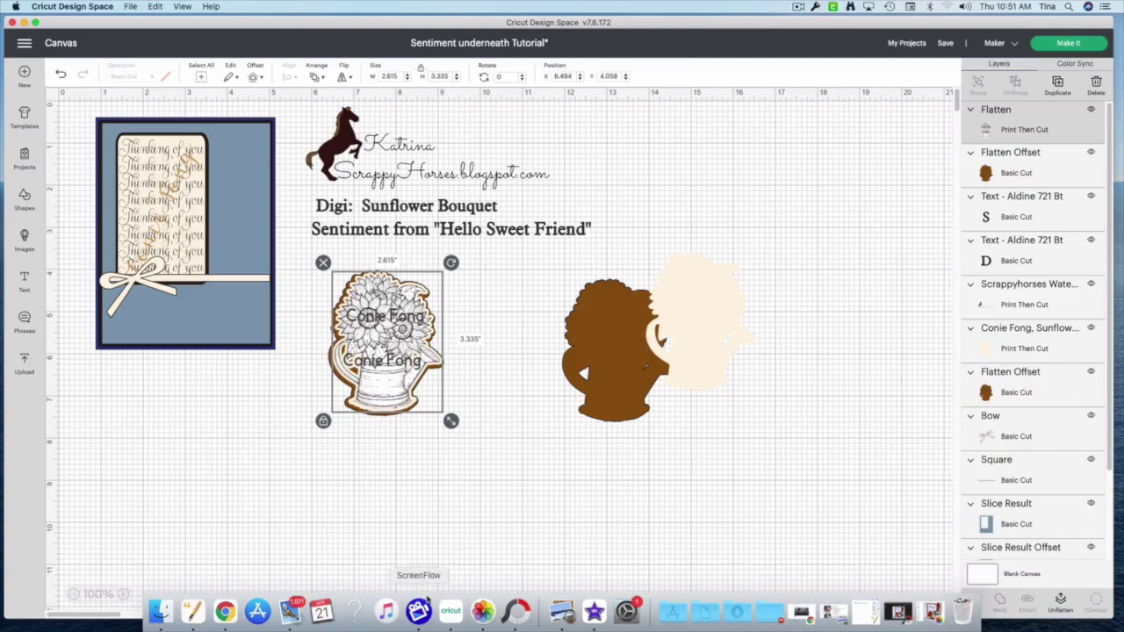
- Stack each bouquet piece on its own brown backing and move both sets up beside the text
left_click(613, 380)
left_click_drag(613, 380, 674, 355)
left_click_drag(386, 351, 515, 348)
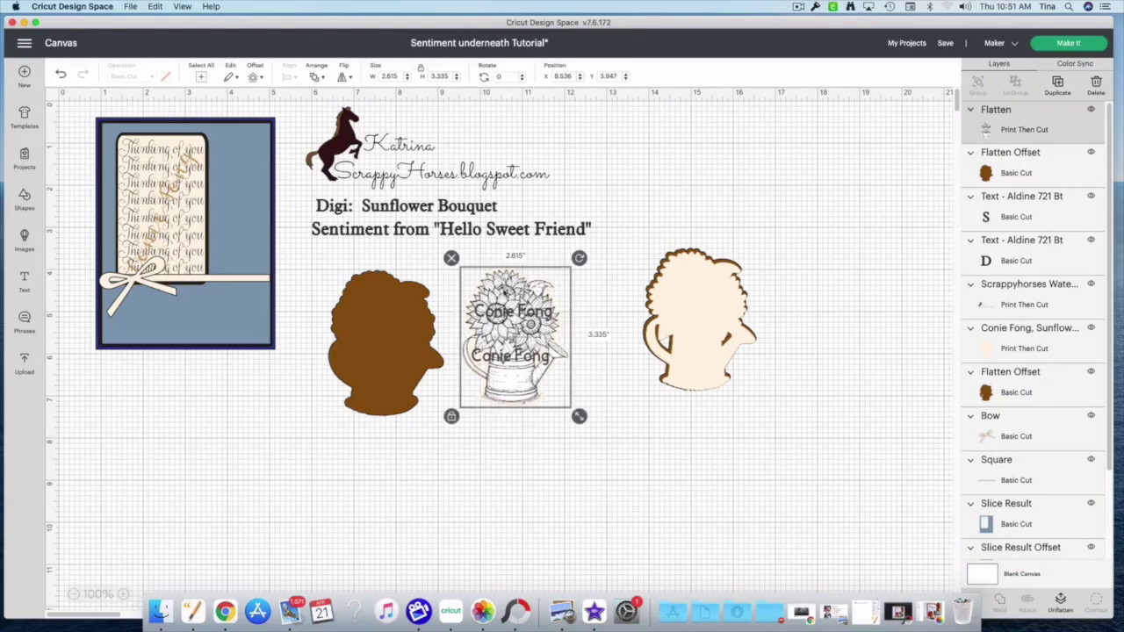
left_click_drag(405, 378, 526, 376)
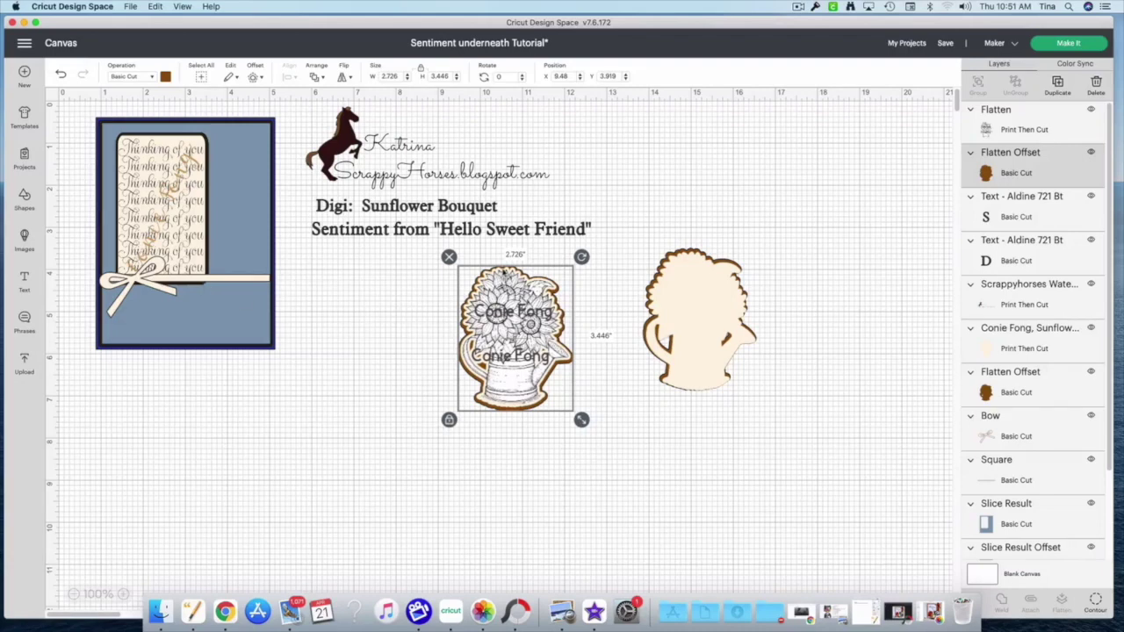
left_click_drag(404, 298, 746, 361)
left_click_drag(509, 330, 672, 181)
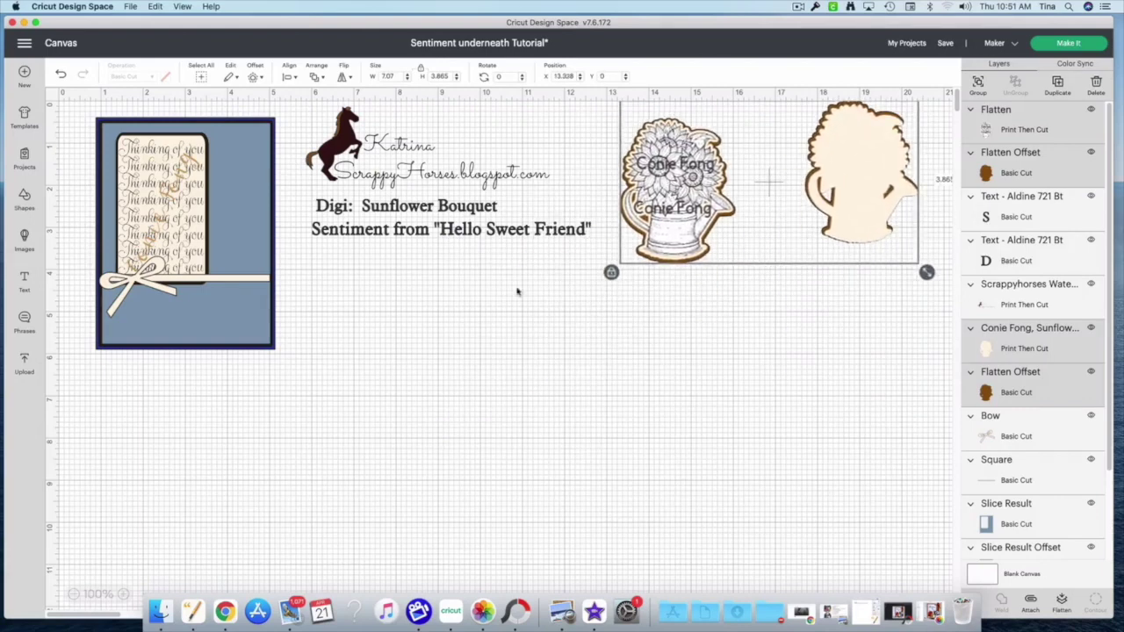
- Take the ribbon strip and bow off the card and place them together below the cream bouquet silhouette
left_click(382, 316)
left_click_drag(382, 323, 708, 331)
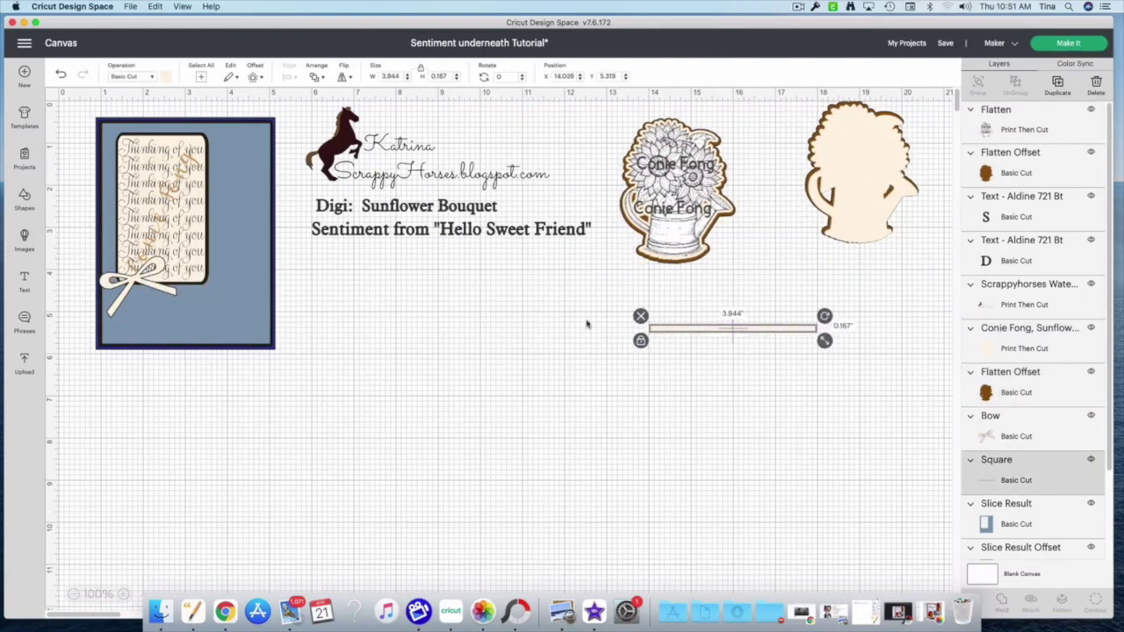
left_click_drag(141, 288, 666, 332)
left_click_drag(733, 386, 627, 276)
left_click_drag(672, 329, 808, 263)
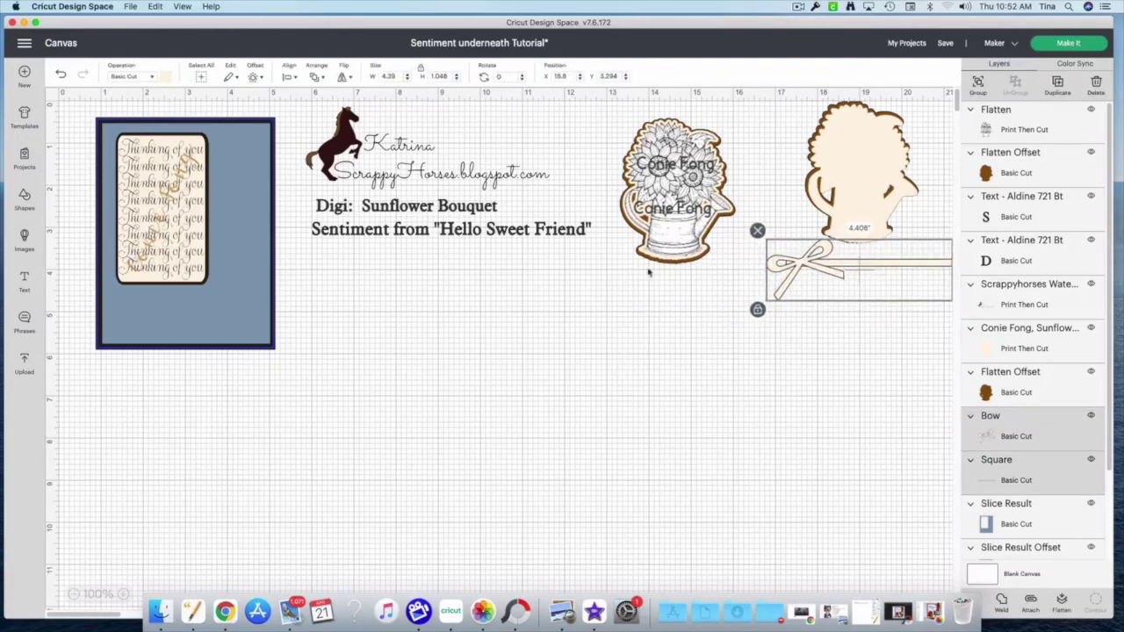
- Take the card apart, moving the navy base aside, the blue frame and dark offset mat together mid-canvas, and the cream sentiment sheet slightly away
left_click(245, 352)
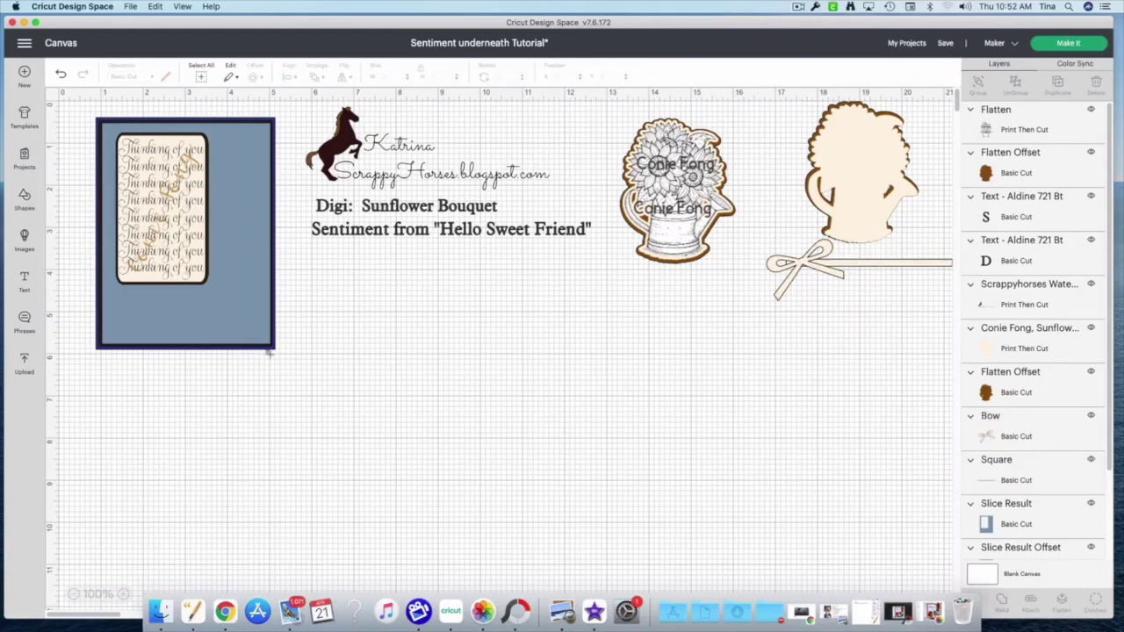
left_click_drag(270, 352, 517, 501)
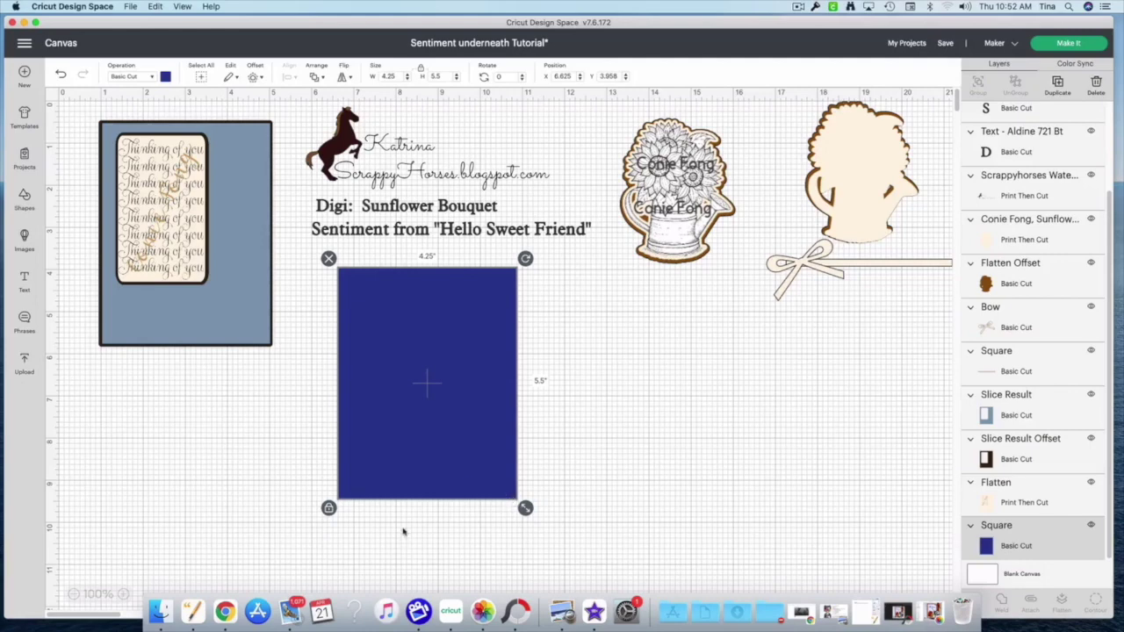
left_click_drag(403, 467, 890, 360)
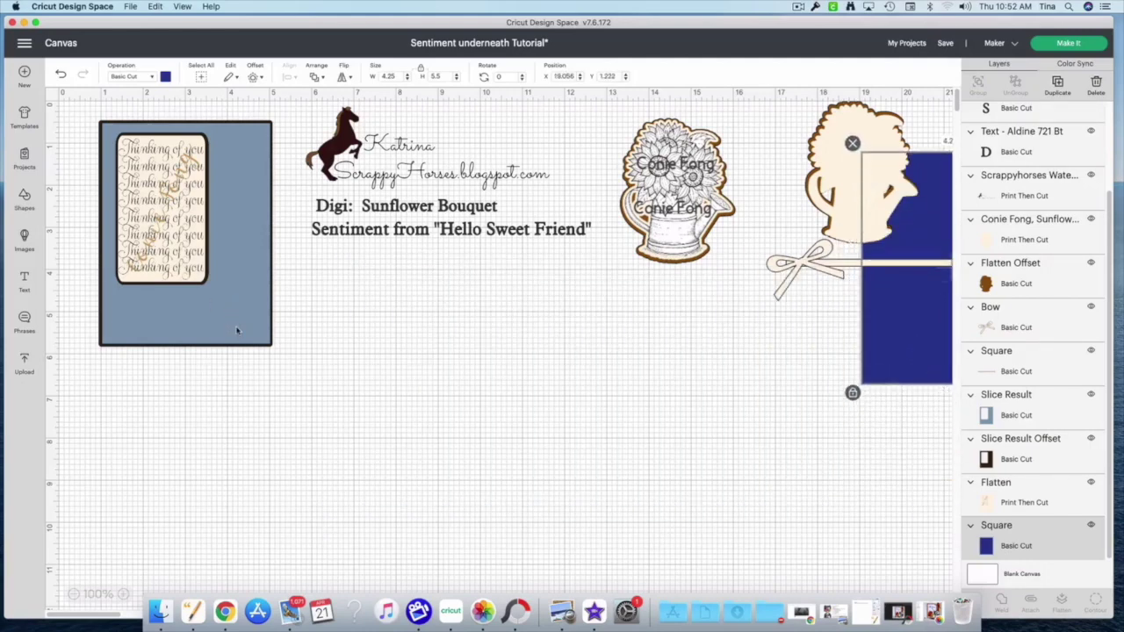
left_click_drag(236, 330, 546, 497)
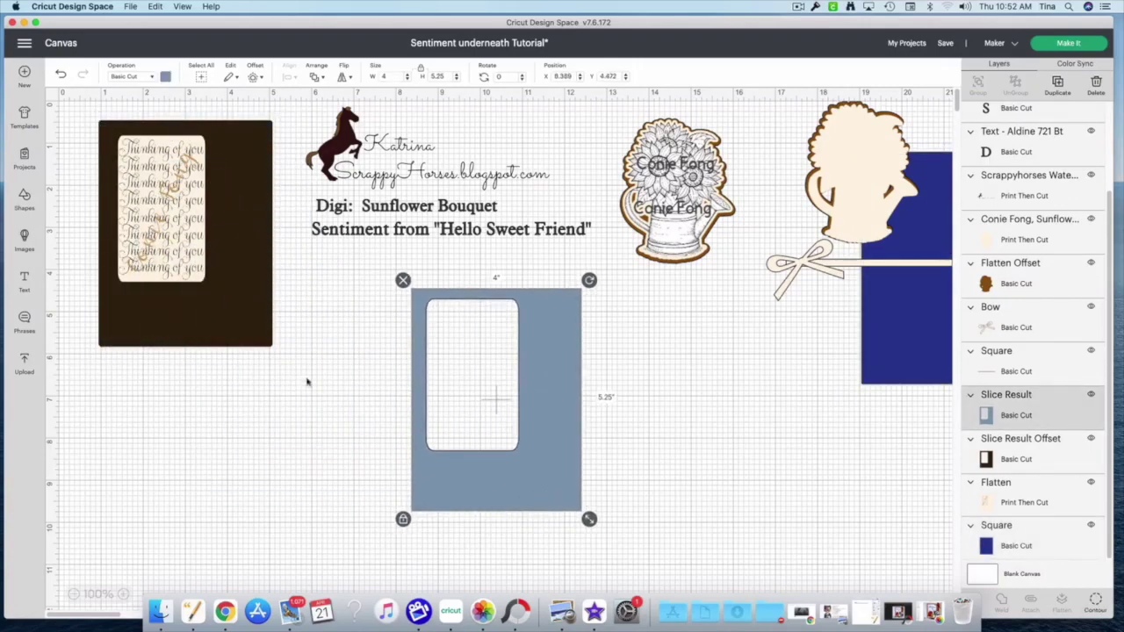
left_click_drag(248, 335, 551, 492)
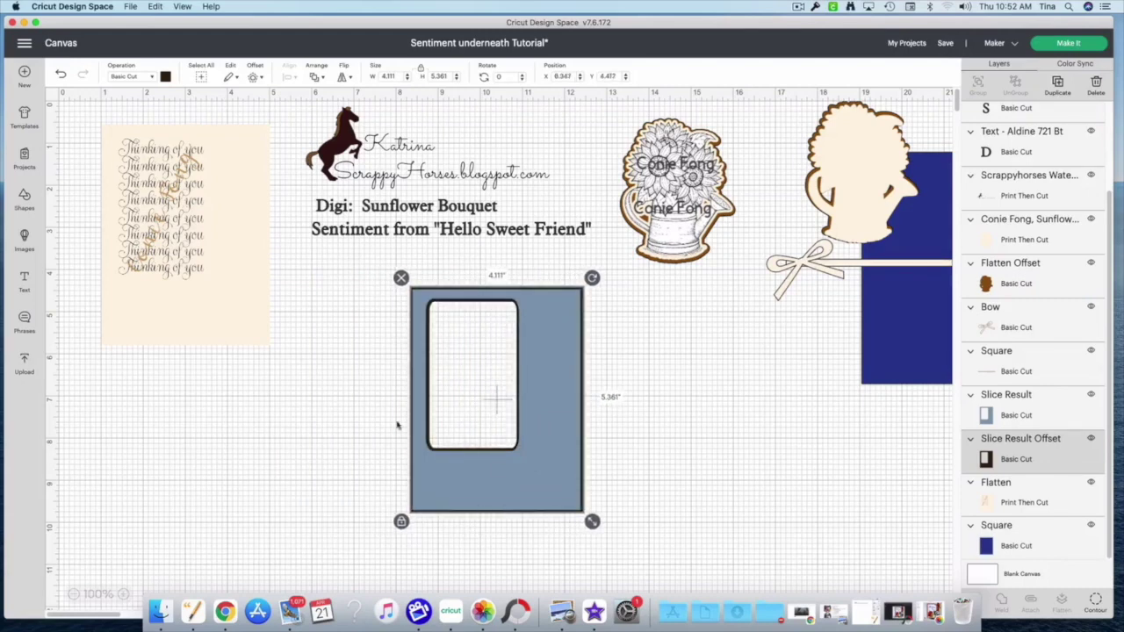
mouse_move(212, 285)
left_mouse_down()
mouse_move(227, 351)
mouse_move(199, 287)
left_mouse_up()
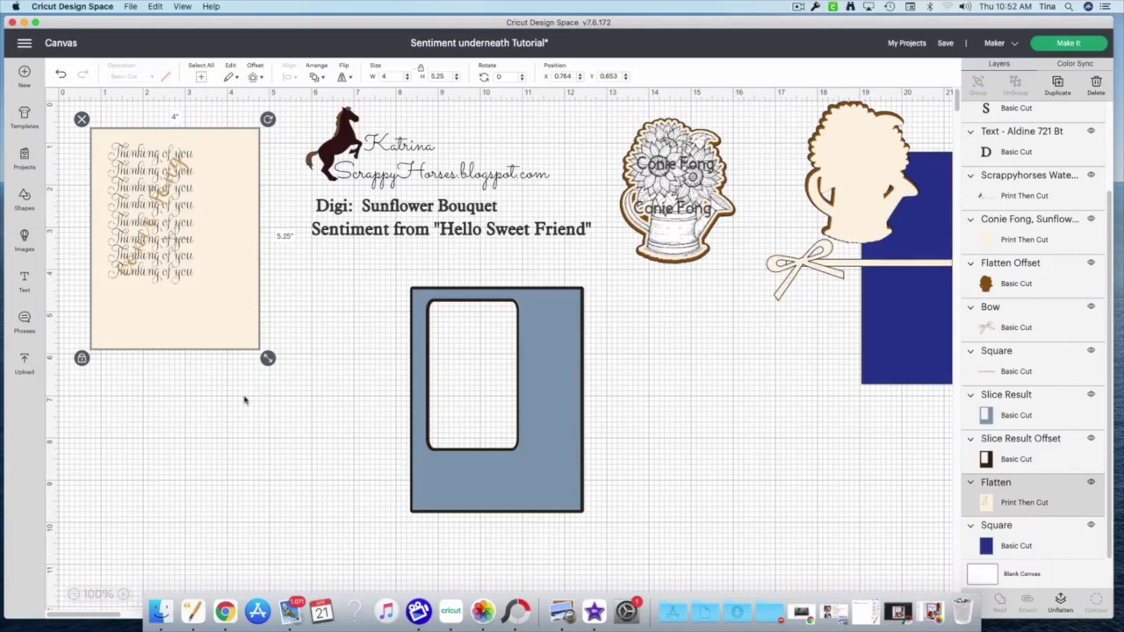
left_click_drag(364, 447, 216, 350)
key("super+z")
key("super+z")
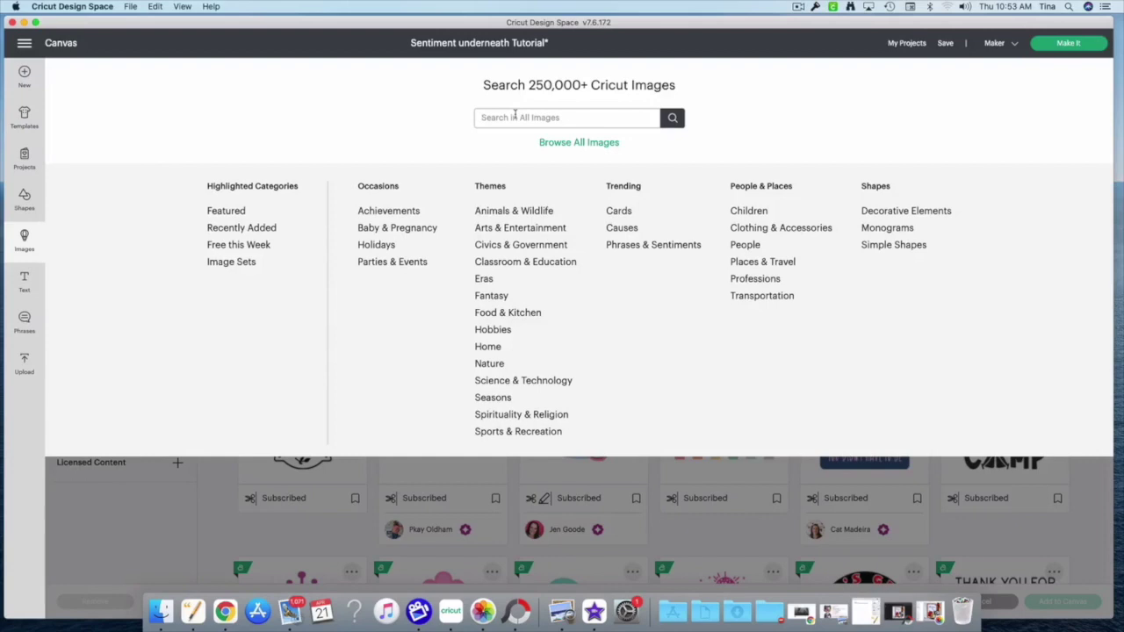
- Search the image library for "love" and add the layered purple script Love image to the canvas
type("love")
key("Return")
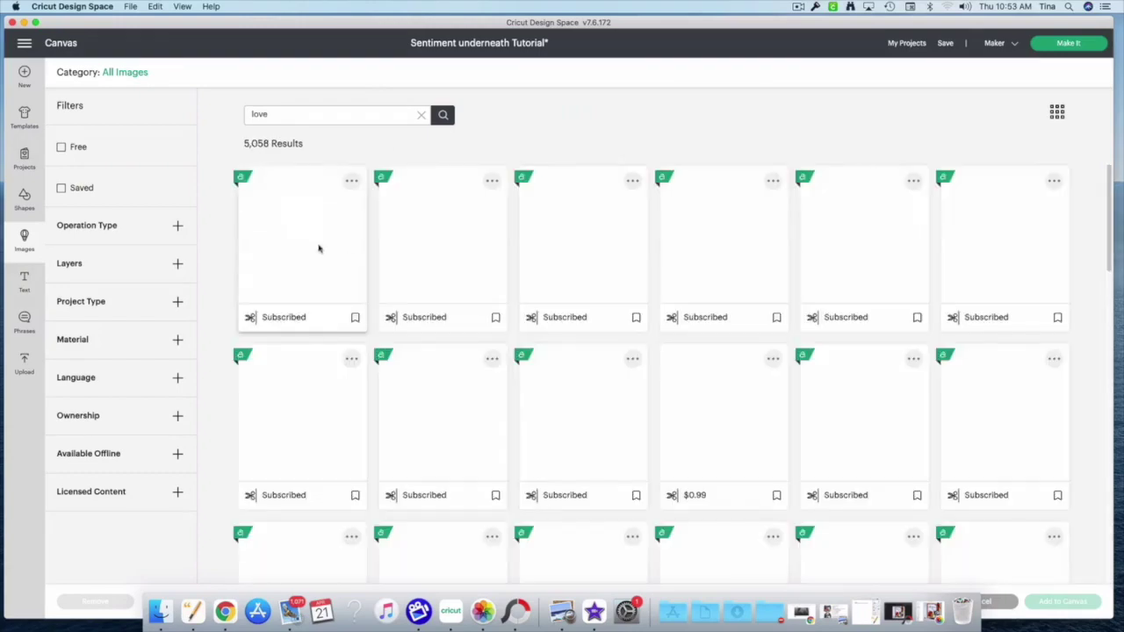
scroll(597, 294, "down", 3)
scroll(604, 300, "down", 3)
left_click(583, 365)
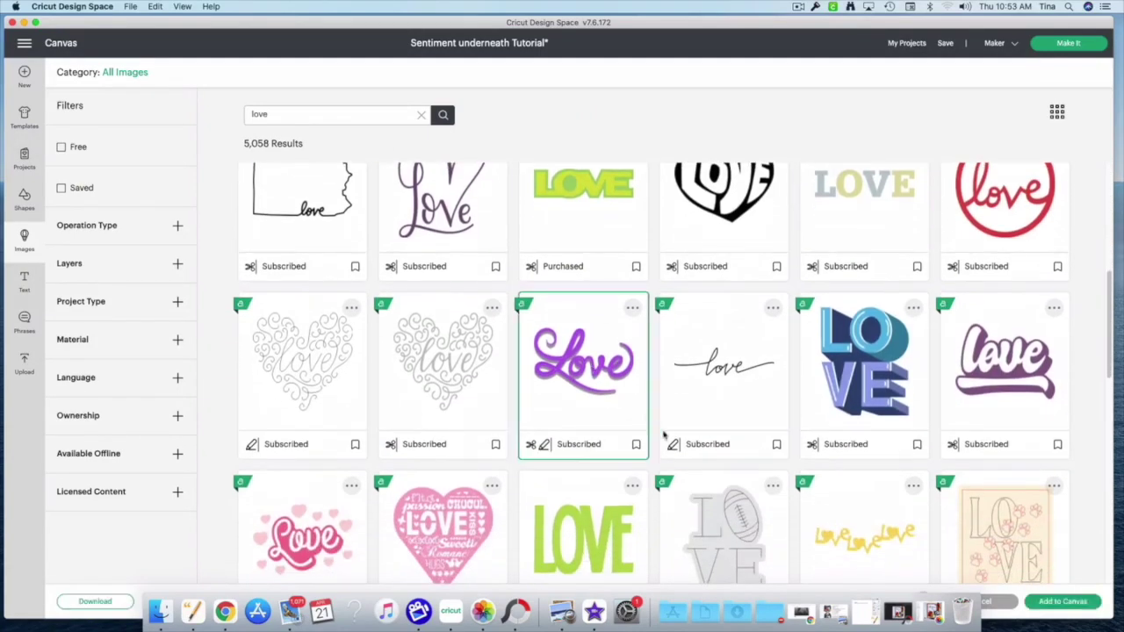
left_click(1061, 602)
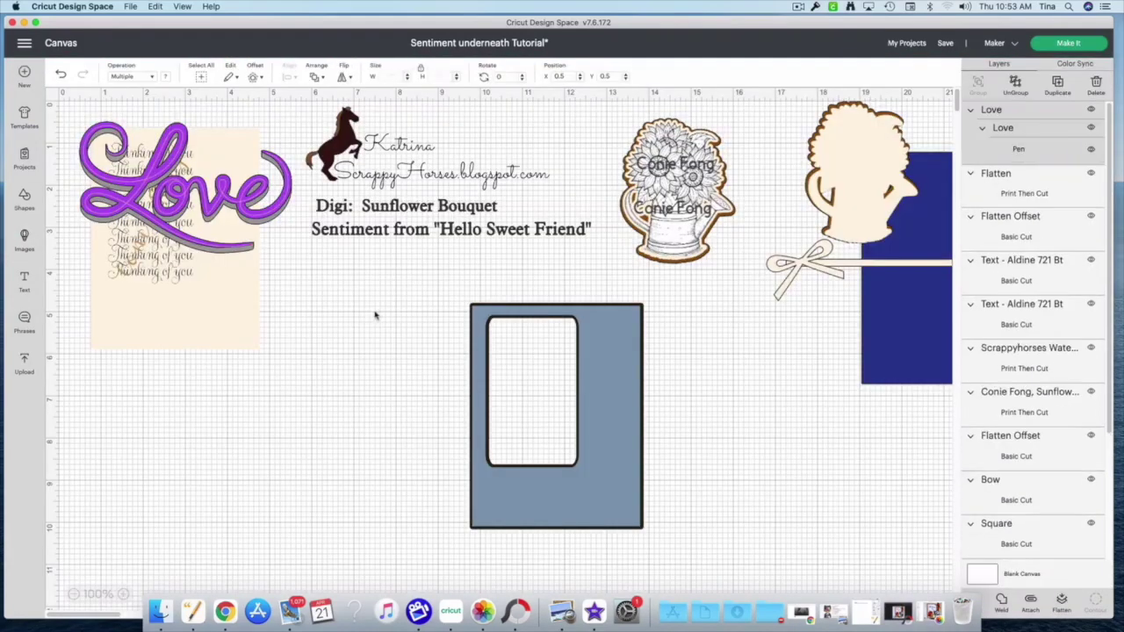
- Shrink the Love image to about 1.84 by 1.14 inches and place it below the cream sentiment sheet
left_click_drag(289, 244, 214, 440)
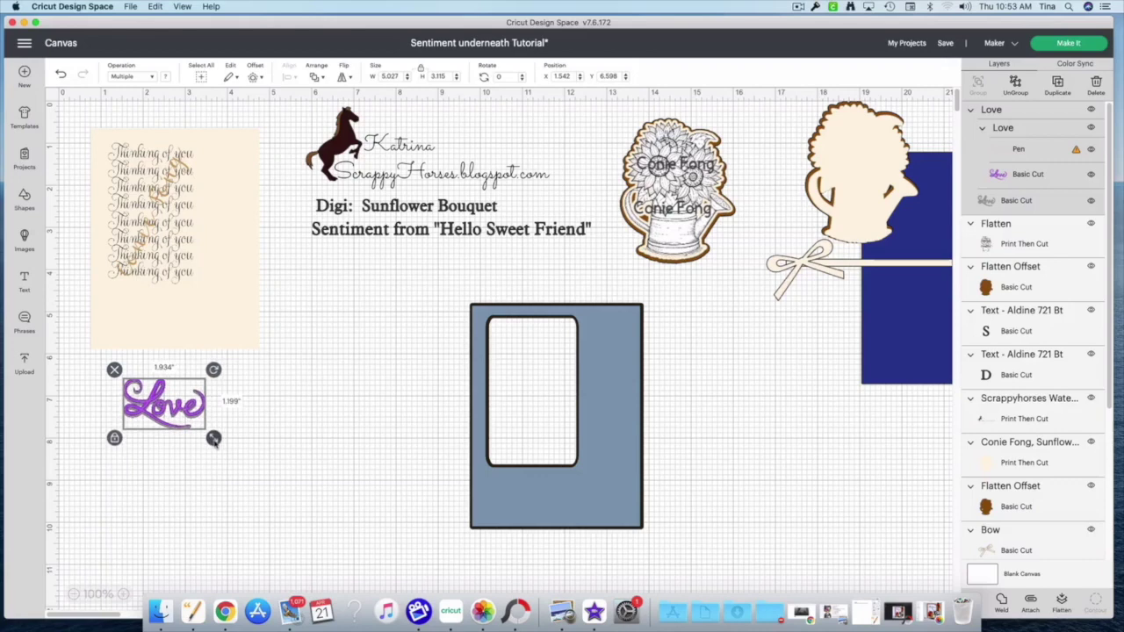
left_click_drag(167, 404, 152, 163)
left_click_drag(200, 201, 235, 423)
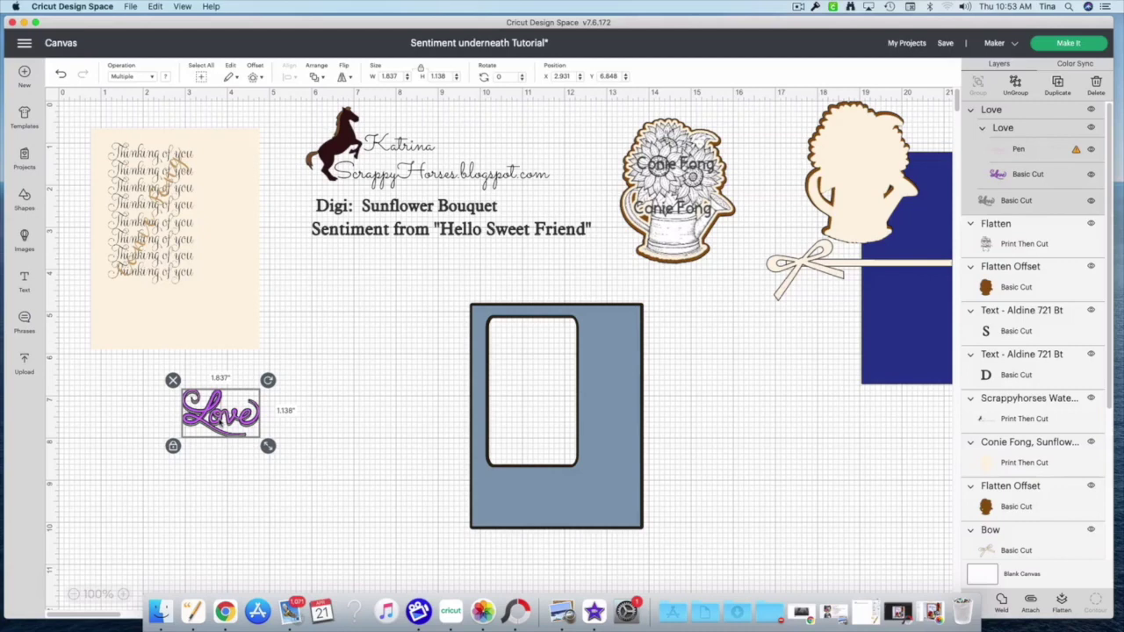
- Duplicate the Love image to make four copies and stack them in a tight, slightly overlapping column
key("super+d")
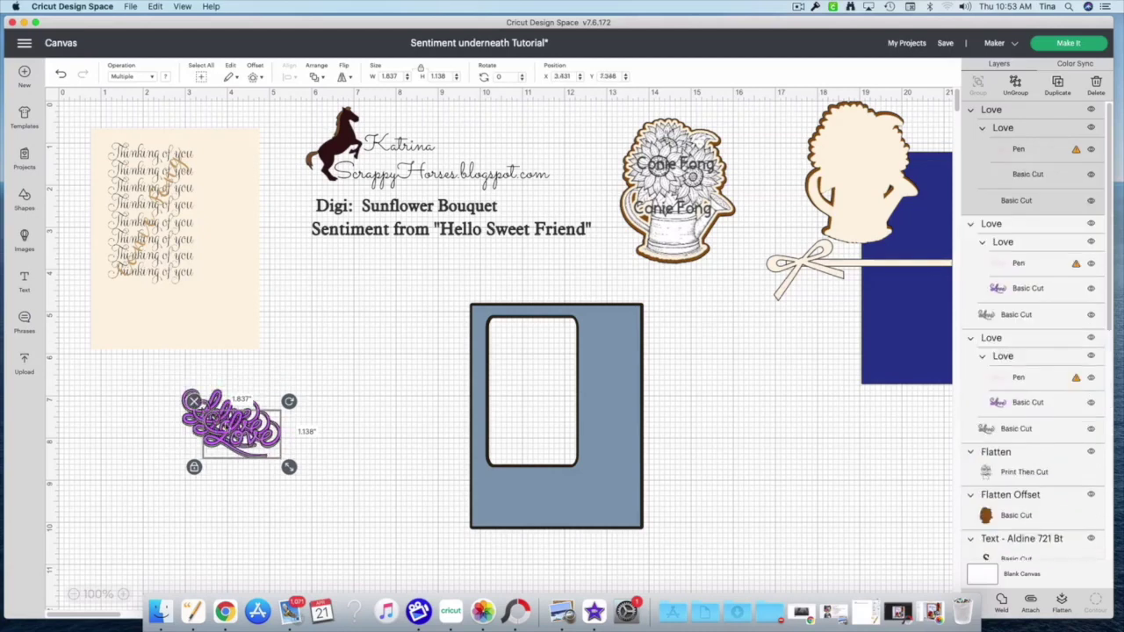
key("super+d")
left_click_drag(254, 450, 203, 511)
left_click_drag(230, 429, 198, 440)
left_click_drag(213, 485, 211, 480)
- Group the four Love images, shrink the group to about 1.95 by 3.24 inches, and place it beside the blue frame
left_click_drag(211, 520, 156, 382)
left_click(279, 544)
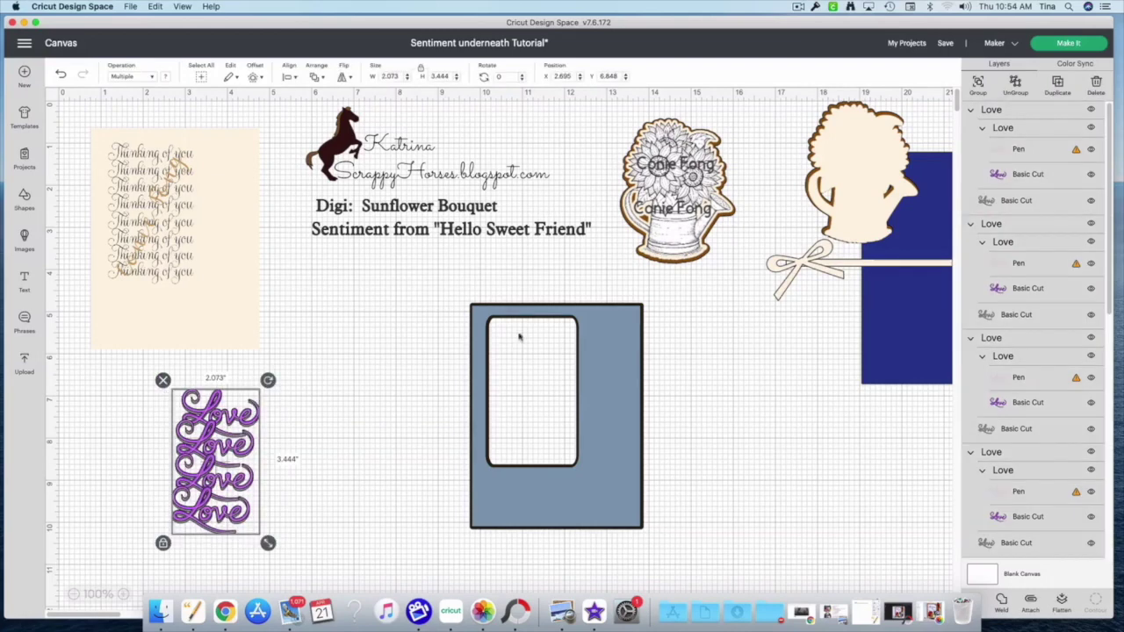
left_click(978, 91)
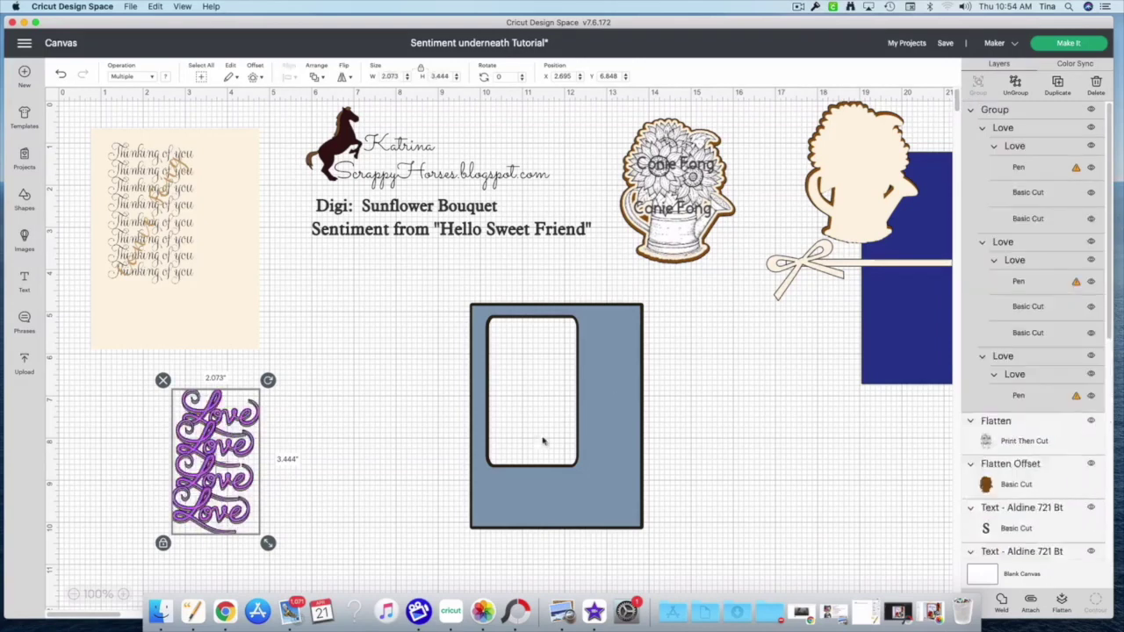
left_click_drag(235, 457, 263, 451)
left_click_drag(254, 513, 397, 462)
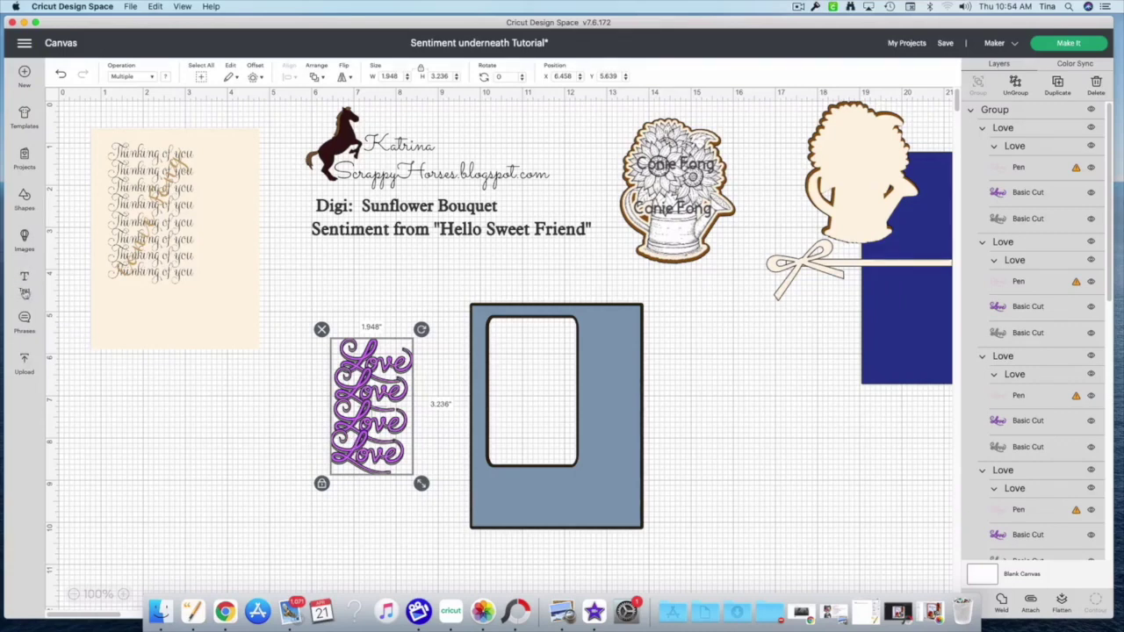
- Add a rounded square, unlock its proportions, and stretch it to about 2.04 by 3.39 inches as a backing for the Love column
left_click(29, 208)
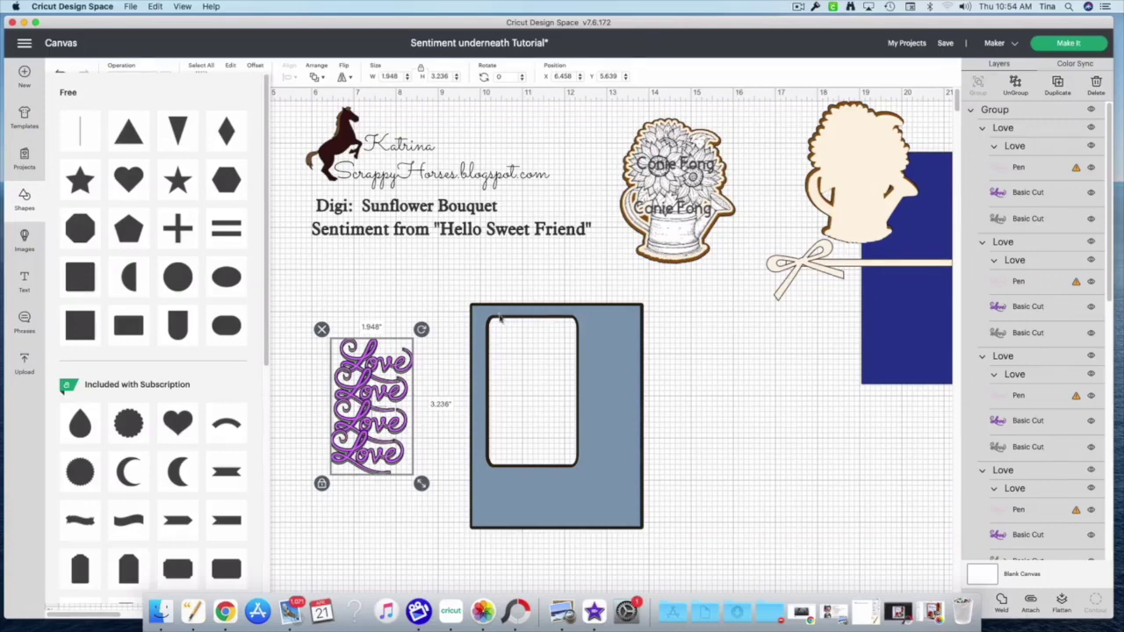
left_click(82, 277)
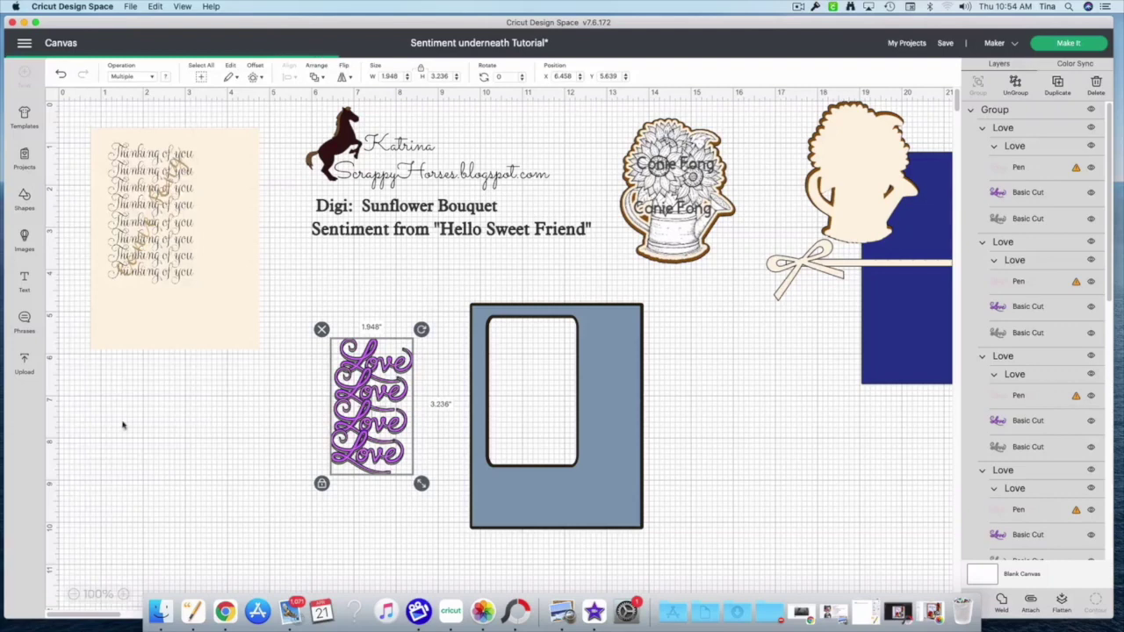
left_click_drag(152, 181, 378, 368)
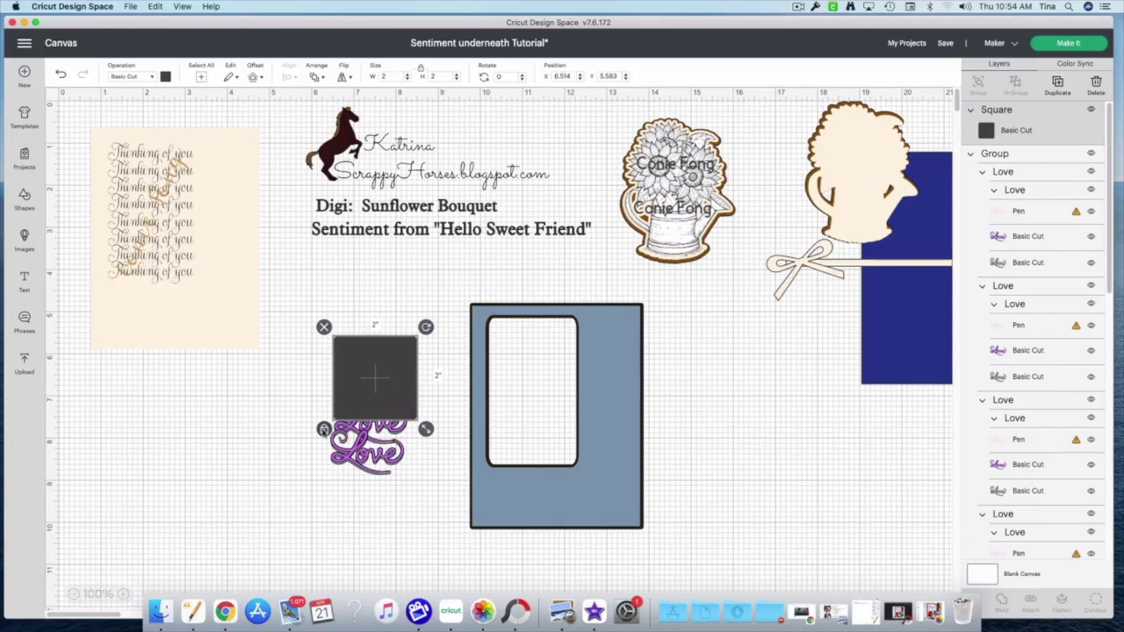
left_click(324, 429)
left_click_drag(425, 429, 426, 482)
left_click_drag(424, 484, 424, 487)
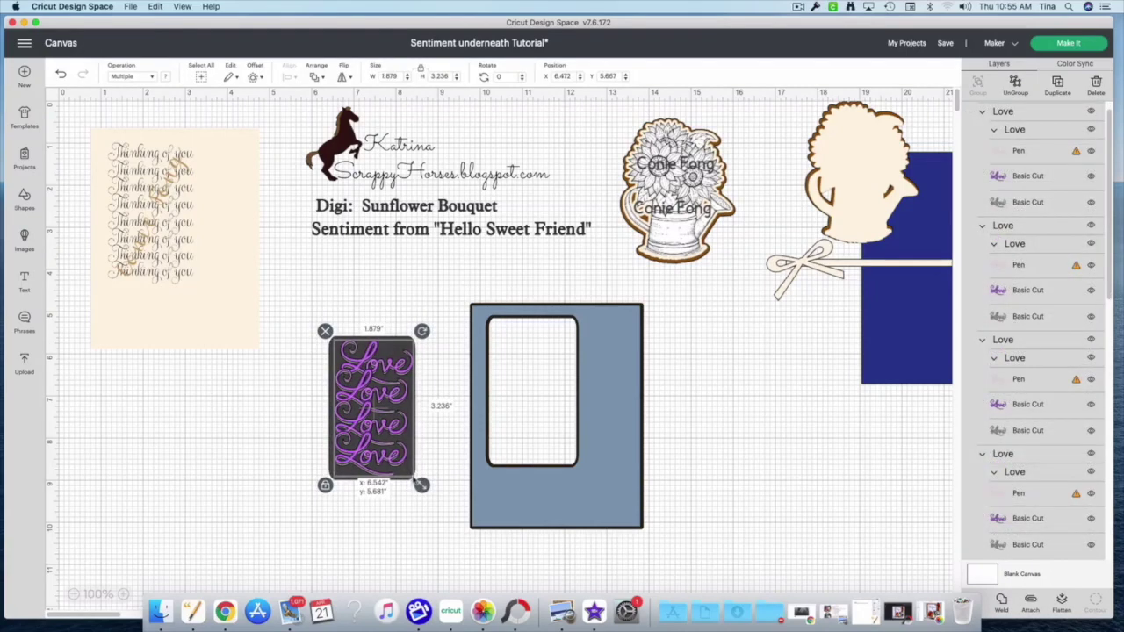
- Position the Love group on the rounded rectangle and center the two on each other
left_click_drag(412, 478, 412, 478)
left_click(404, 525)
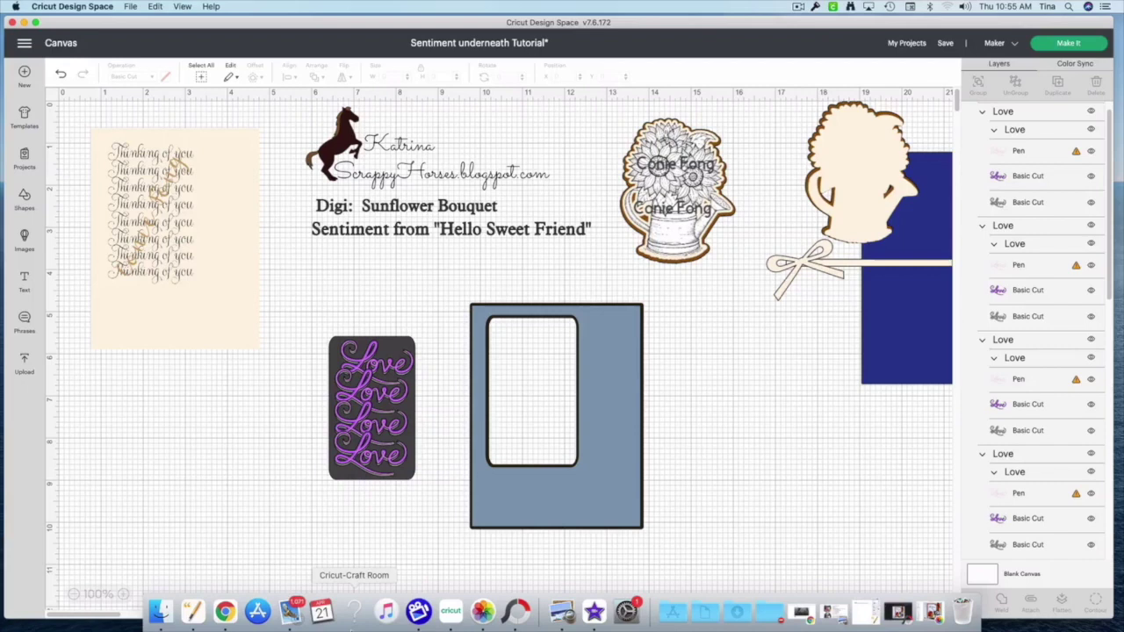
left_click_drag(413, 503, 317, 323)
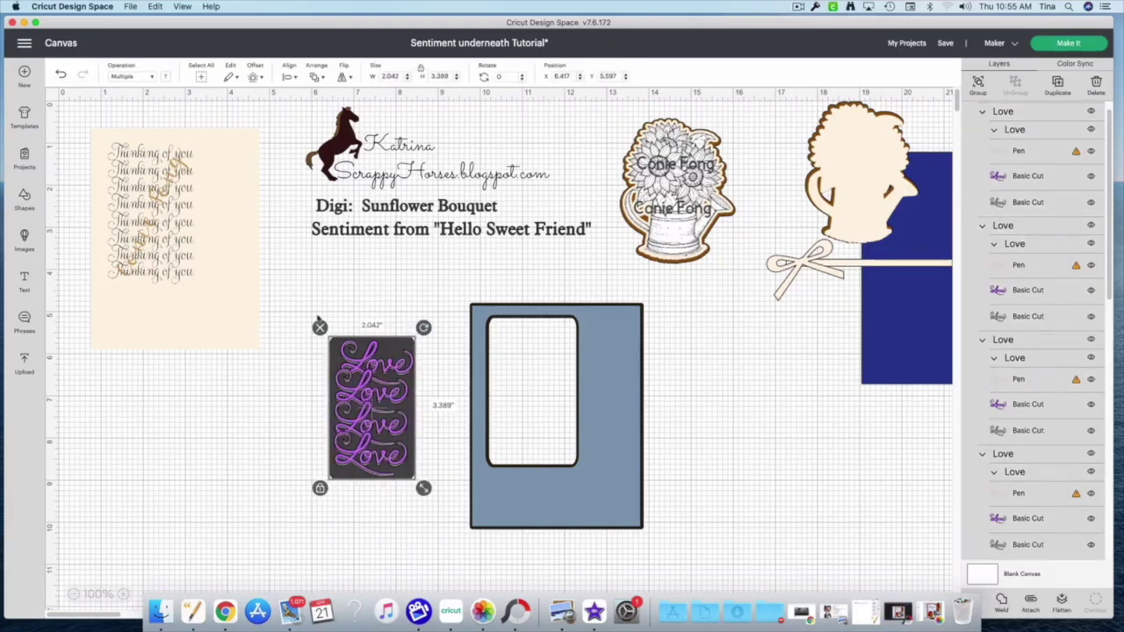
left_click(288, 76)
left_click(327, 199)
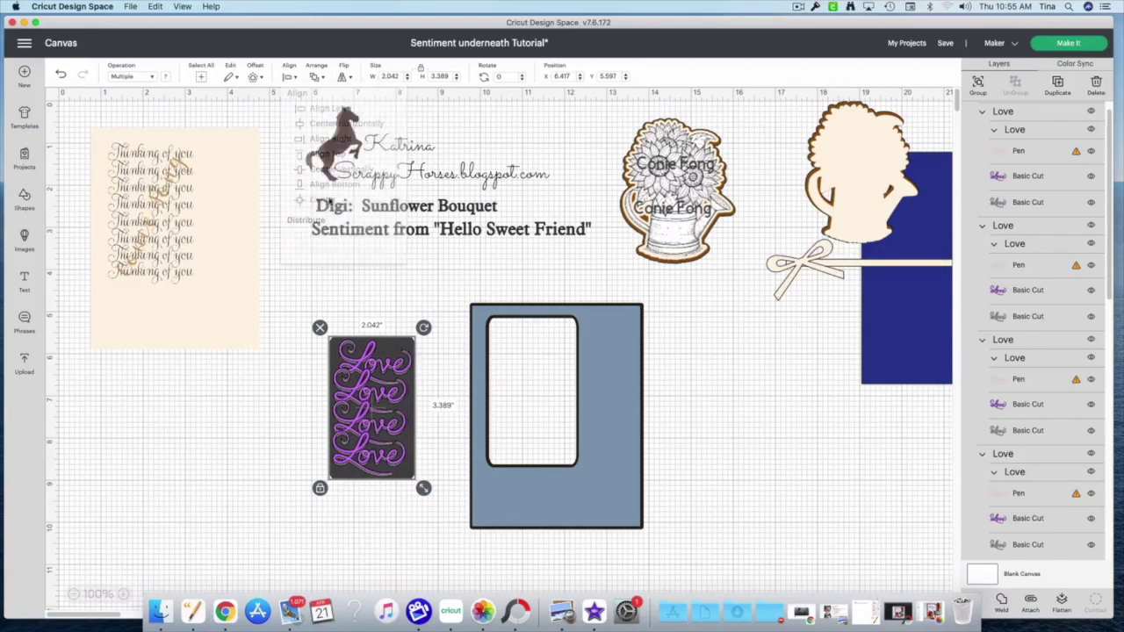
left_click(398, 499)
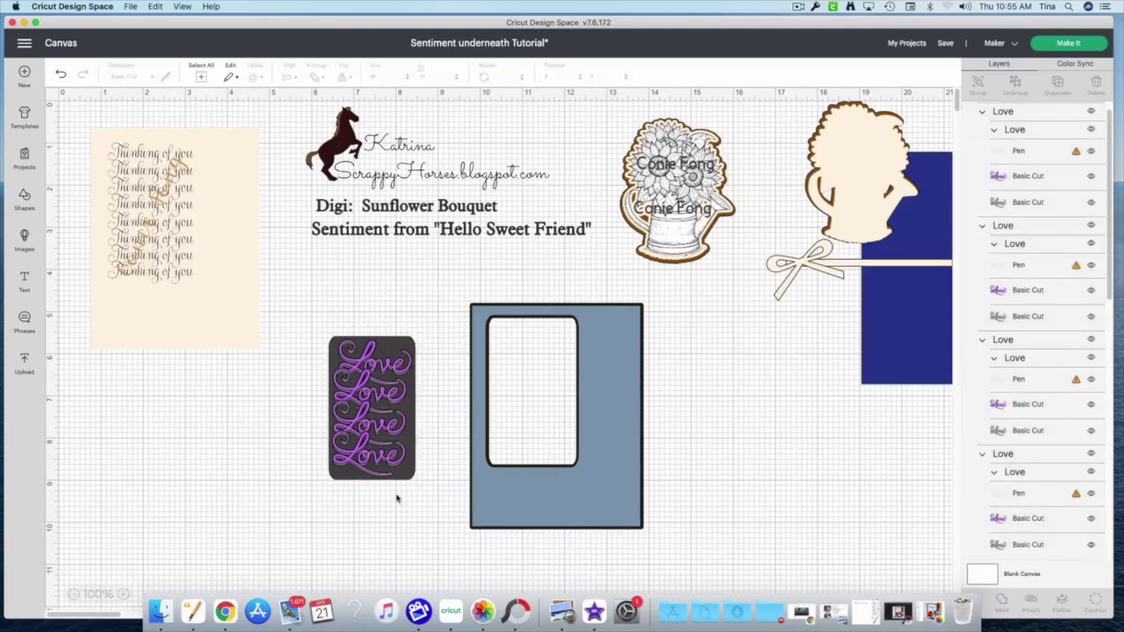
- Change the rounded rectangle behind the Love column to the cream material color
left_click(404, 476)
left_click(405, 480)
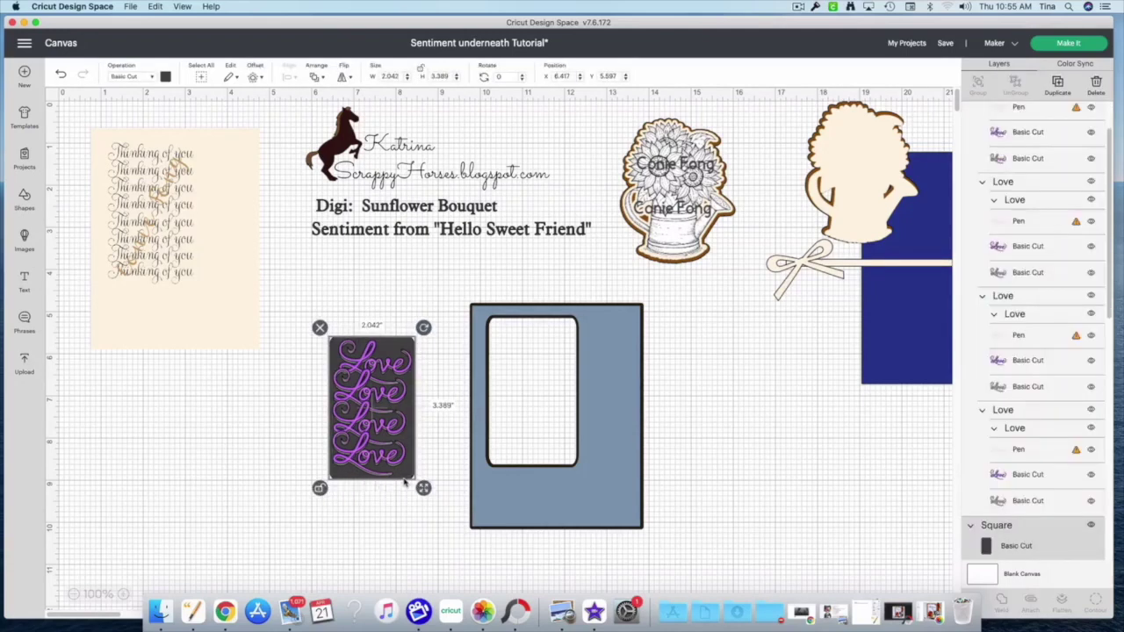
left_click(165, 76)
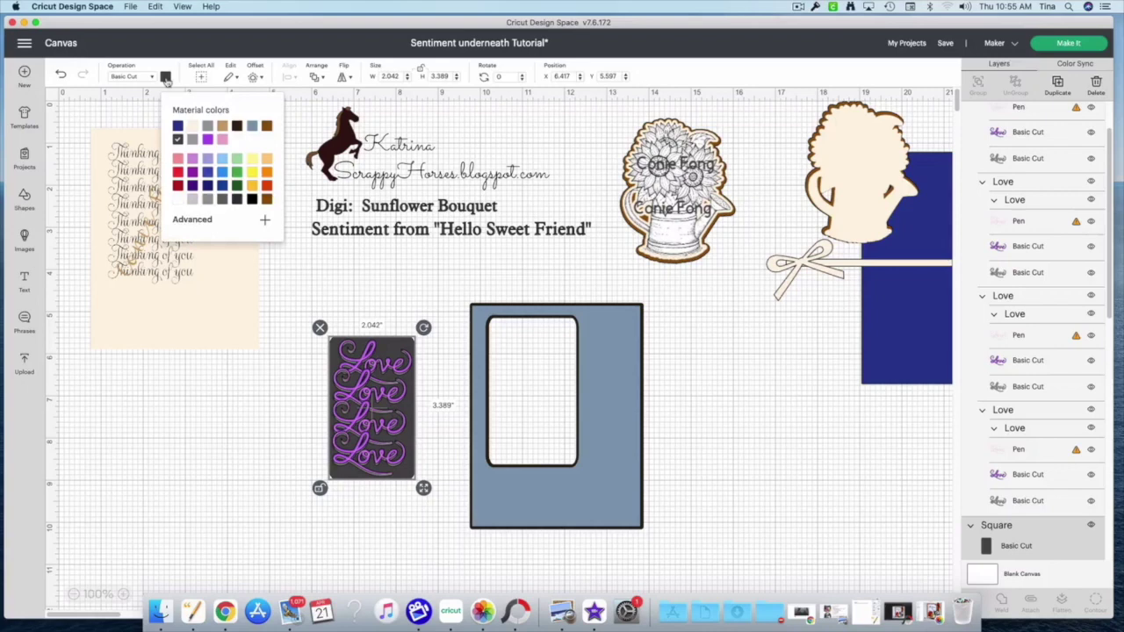
left_click(192, 126)
left_click(393, 522)
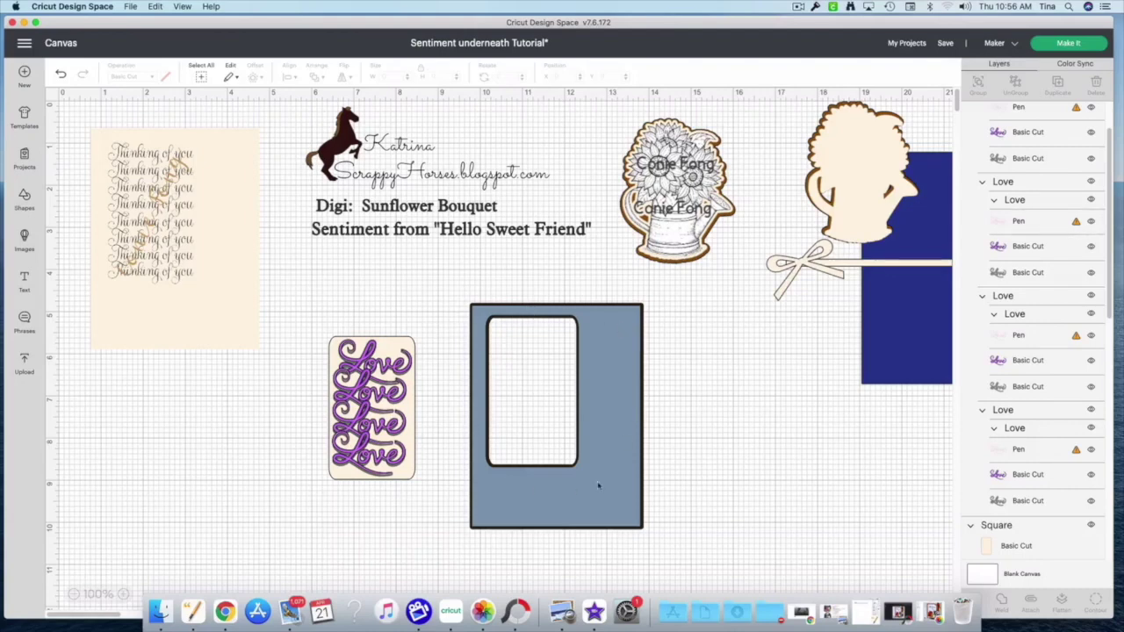
- Move the blue frame and its dark offset mat away from the Love panel, over to the navy base
left_click_drag(726, 529, 545, 422)
left_click_drag(599, 517, 710, 531)
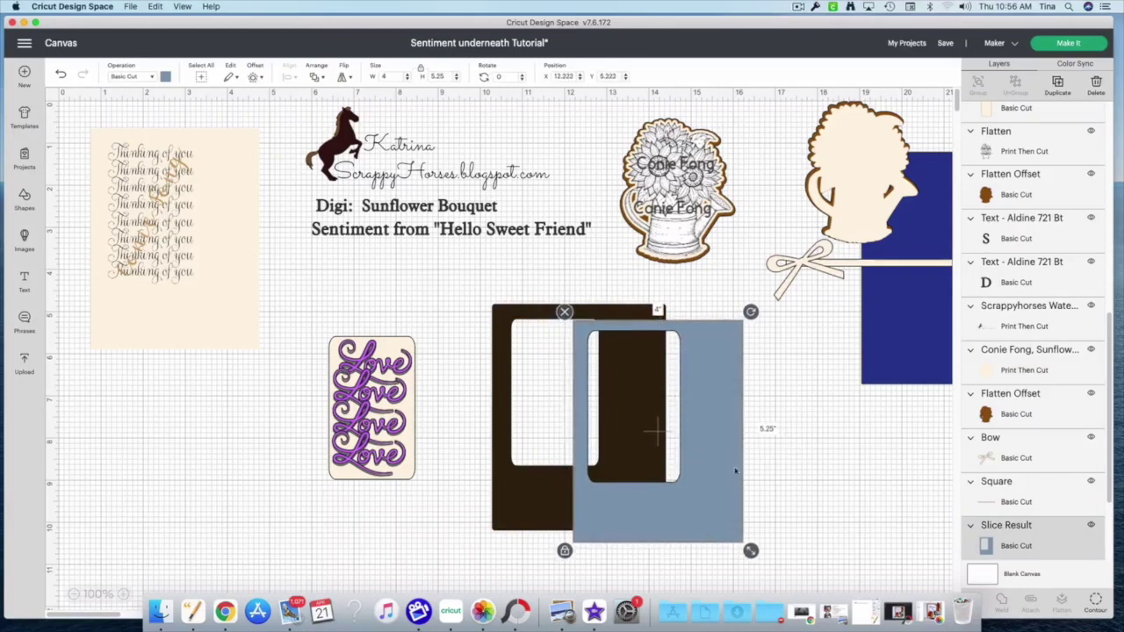
left_click_drag(447, 452, 629, 541)
left_click_drag(629, 541, 910, 450)
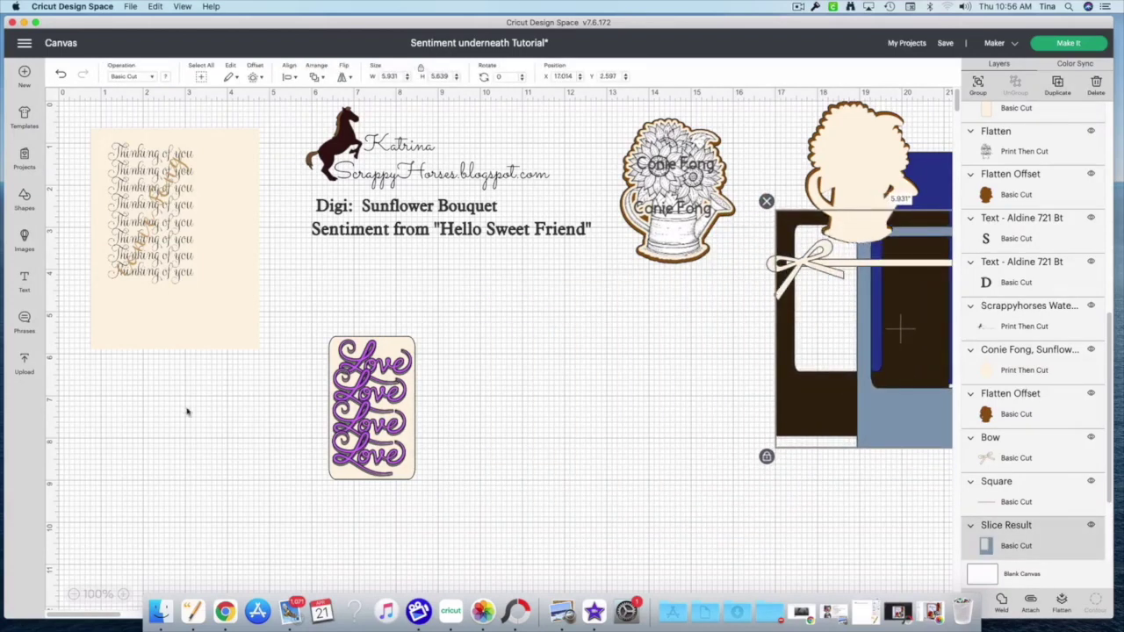
left_click(25, 212)
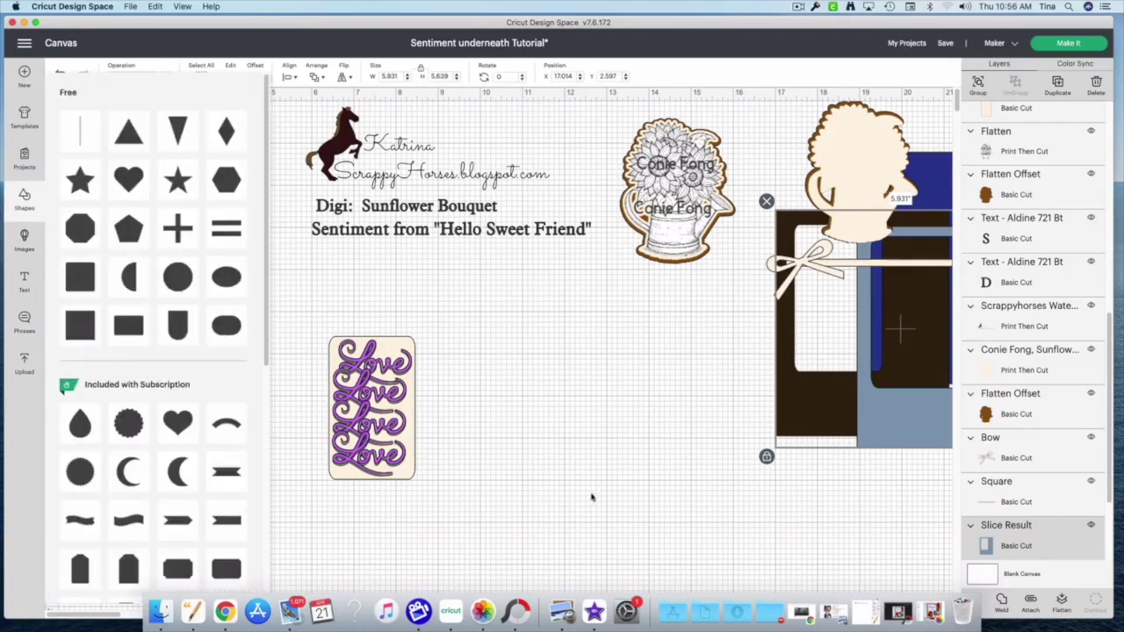
left_click(834, 500)
left_click_drag(880, 437, 849, 433)
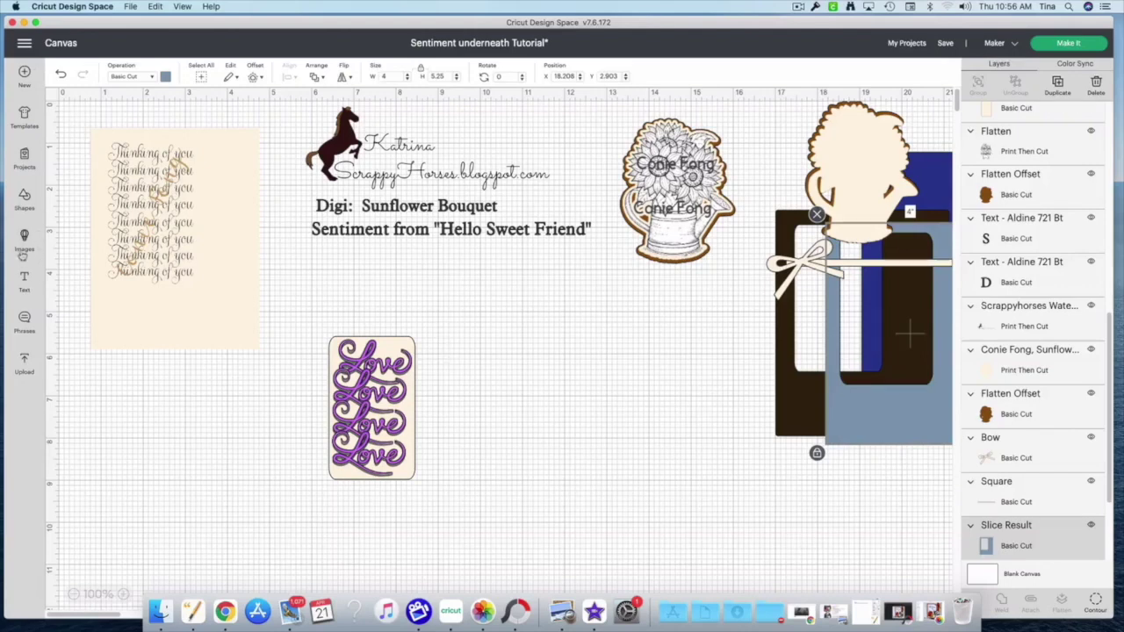
- Add a square, unlock its proportions, resize it to 4 by 5.25 inches, and place it beside the Love panel
left_click(24, 209)
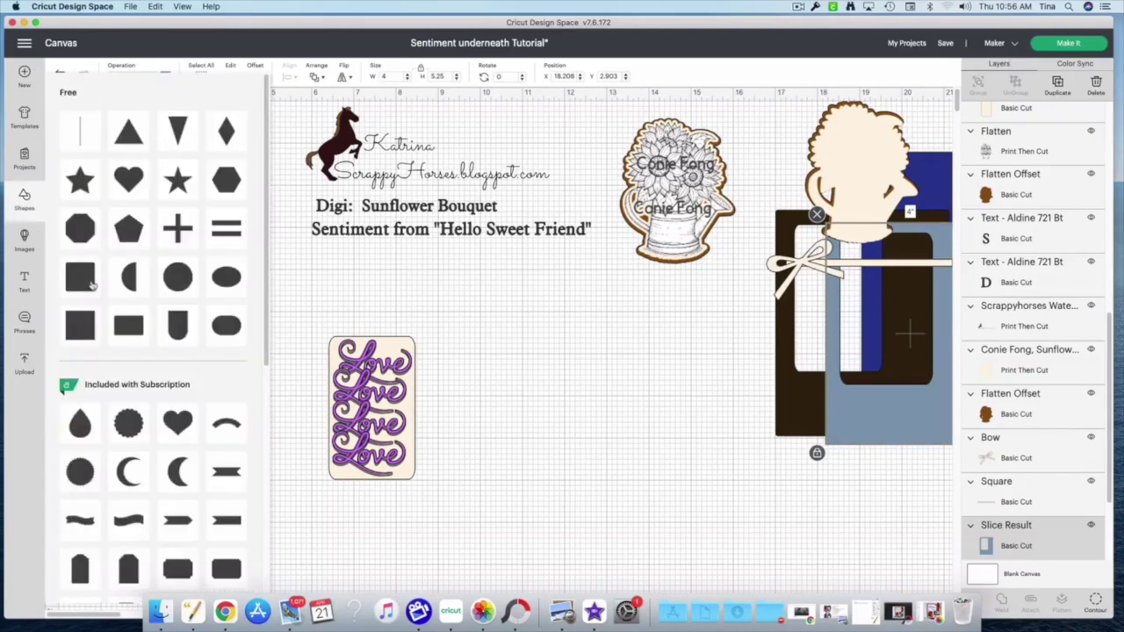
left_click(88, 326)
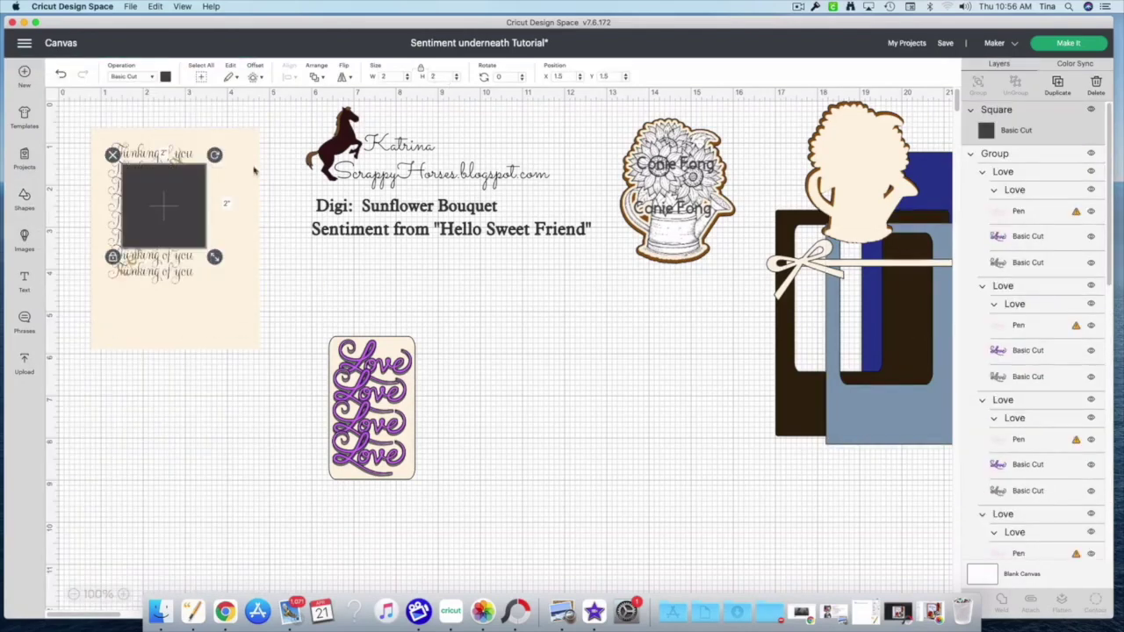
left_click_drag(148, 226, 522, 380)
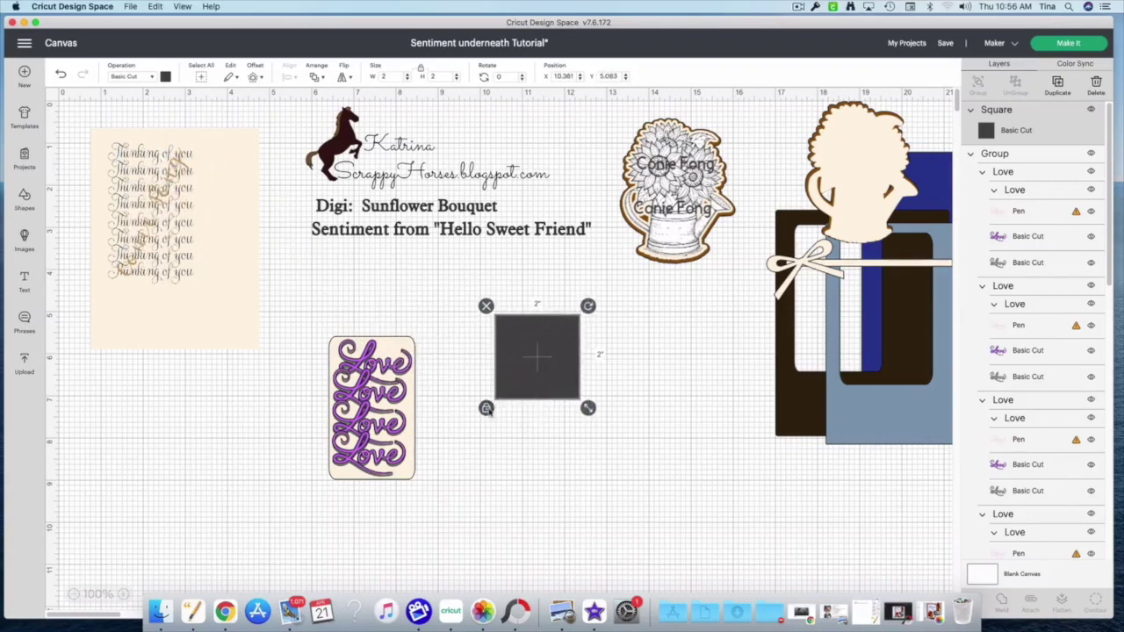
left_click(389, 77)
key("Tab")
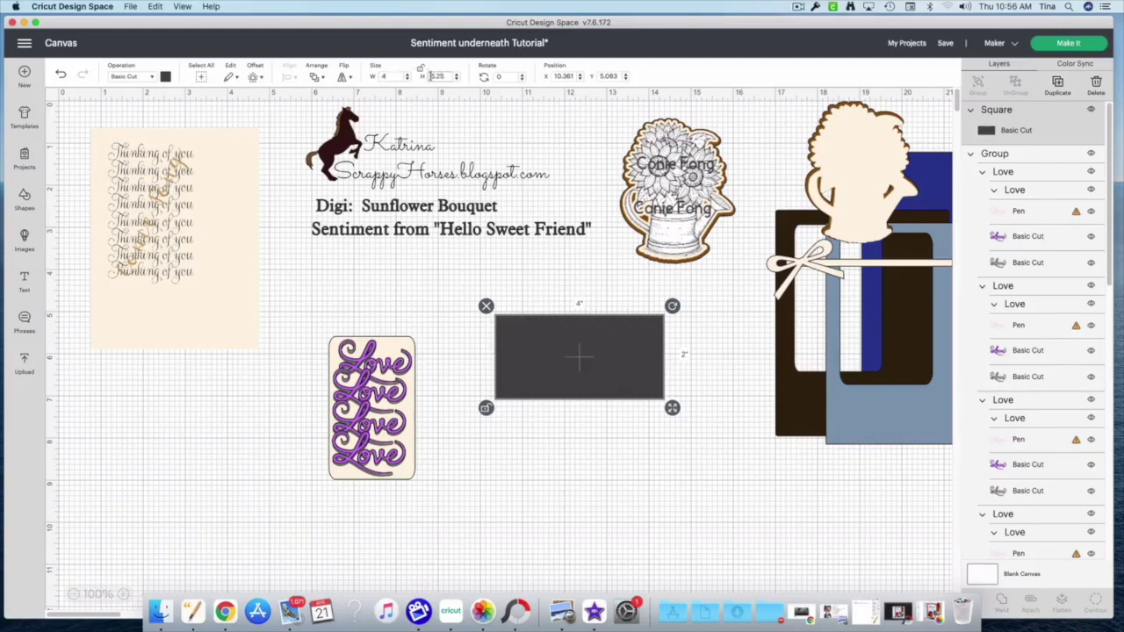
key("Return")
left_click_drag(574, 434, 524, 420)
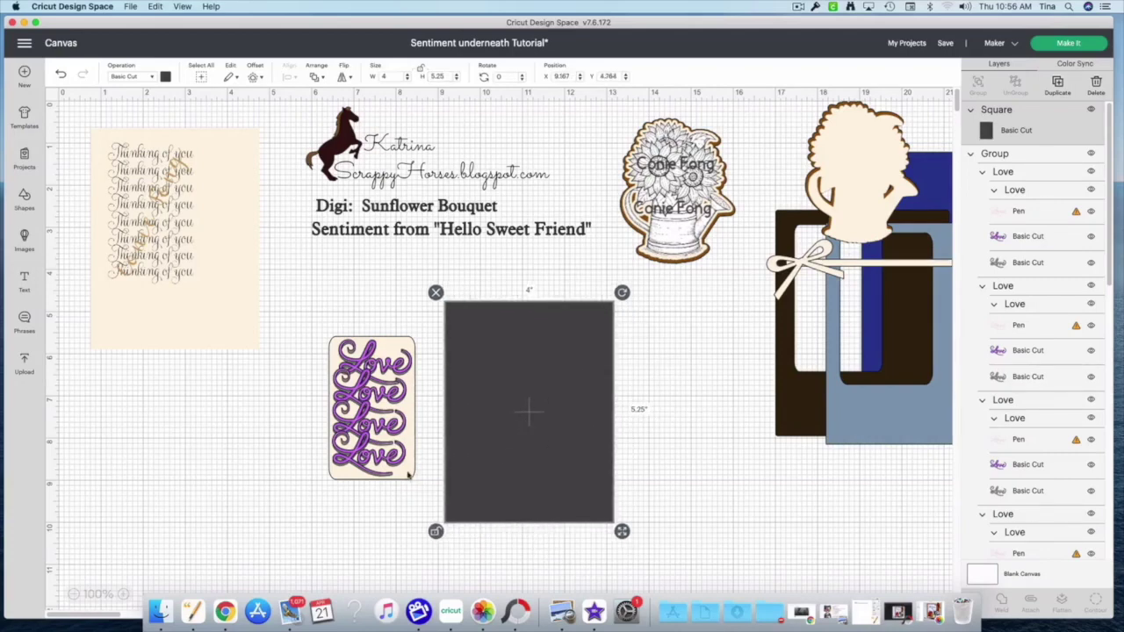
- Place a copy of the cream rounded rectangle behind the Love column onto the upper-left area of the dark rectangle
left_click(406, 475)
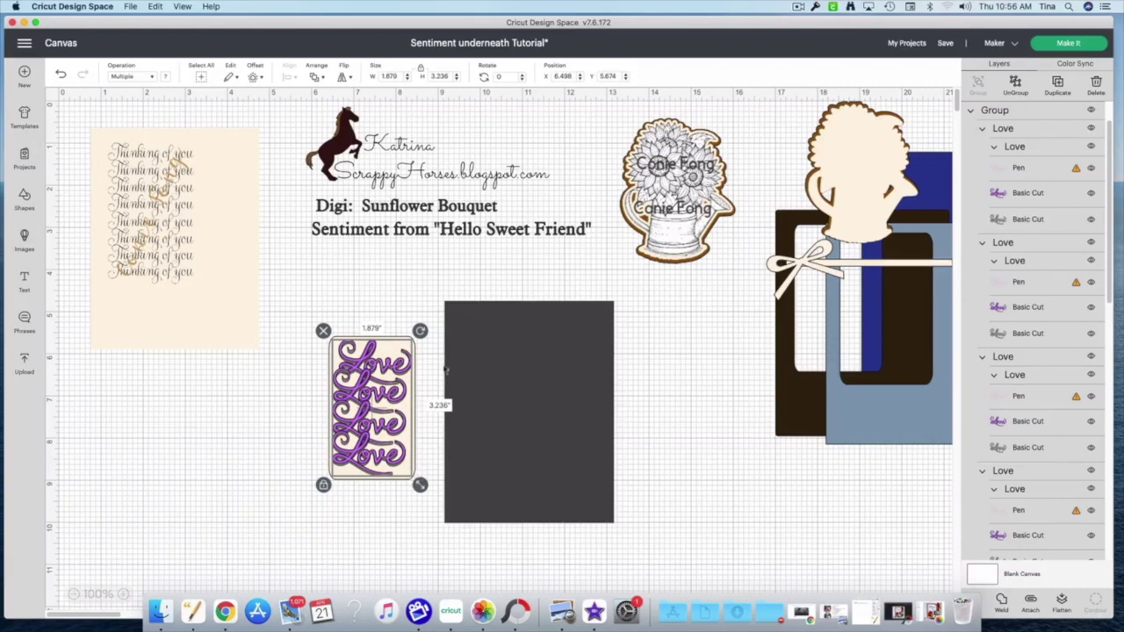
left_click_drag(419, 482, 422, 485)
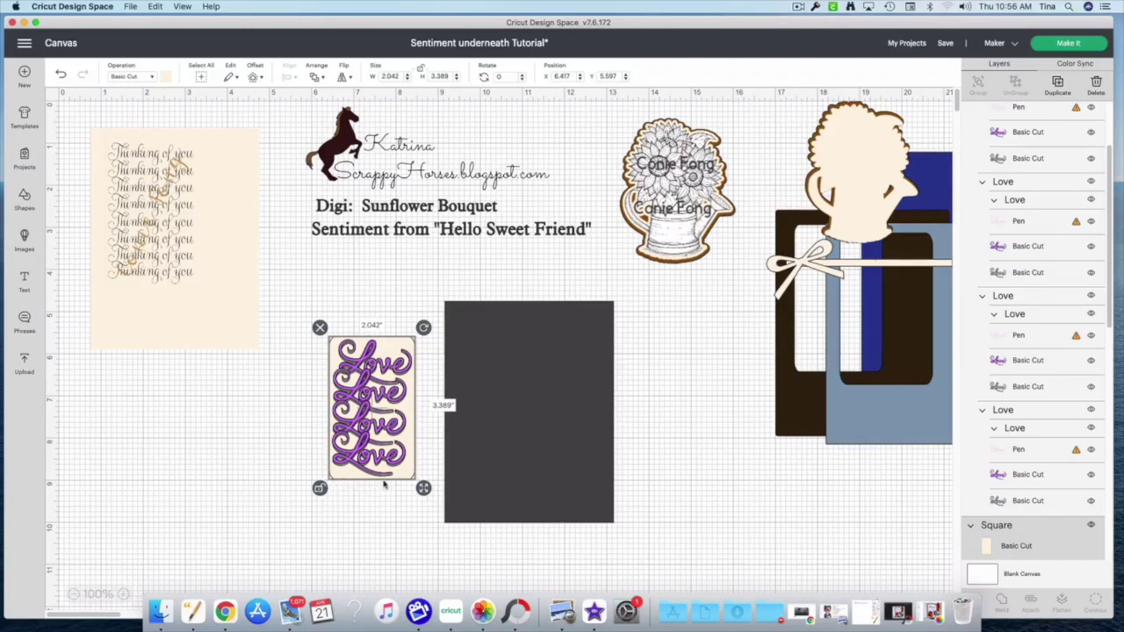
left_click_drag(384, 483, 505, 451)
left_click(643, 552)
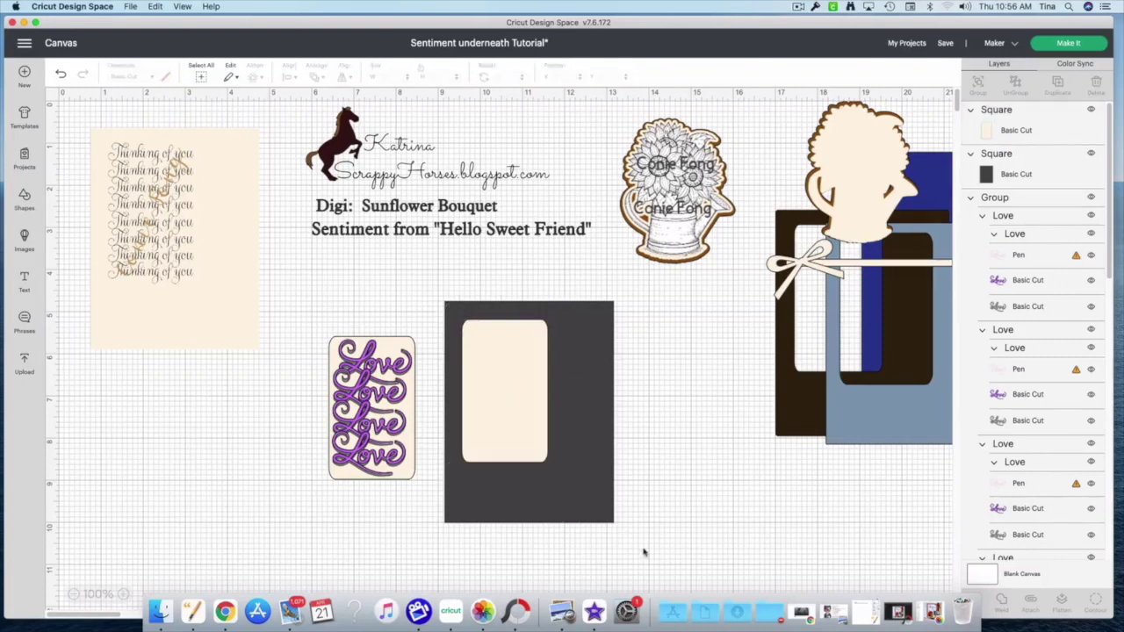
- Slice the rounded rectangle out of the dark rectangle and delete the two leftover cut-out pieces
left_click_drag(643, 551, 450, 330)
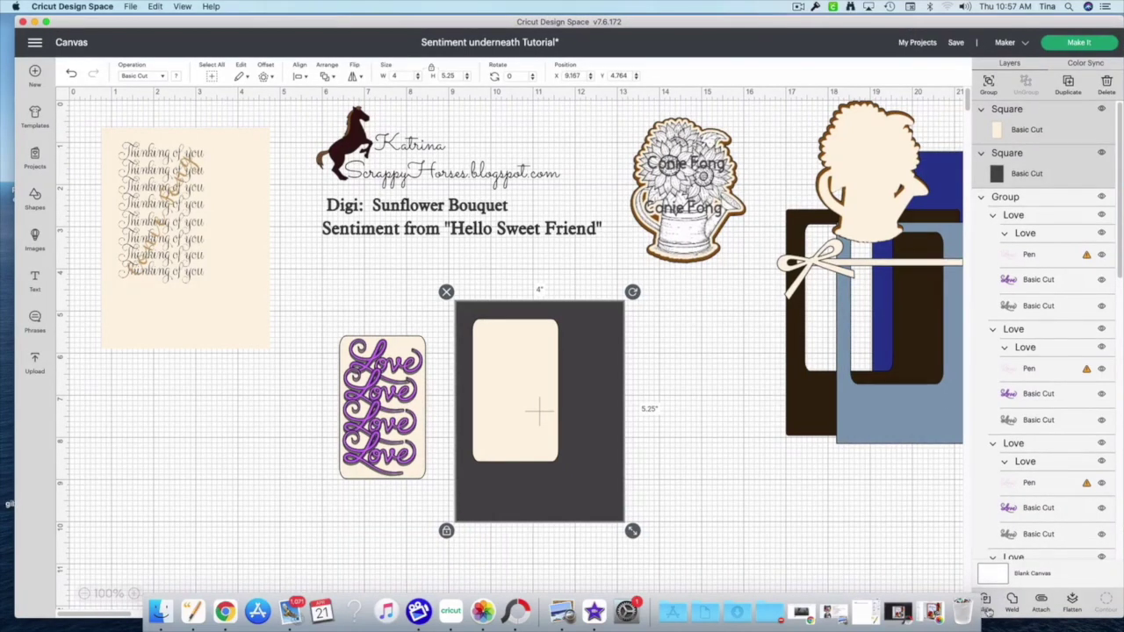
left_click(987, 607)
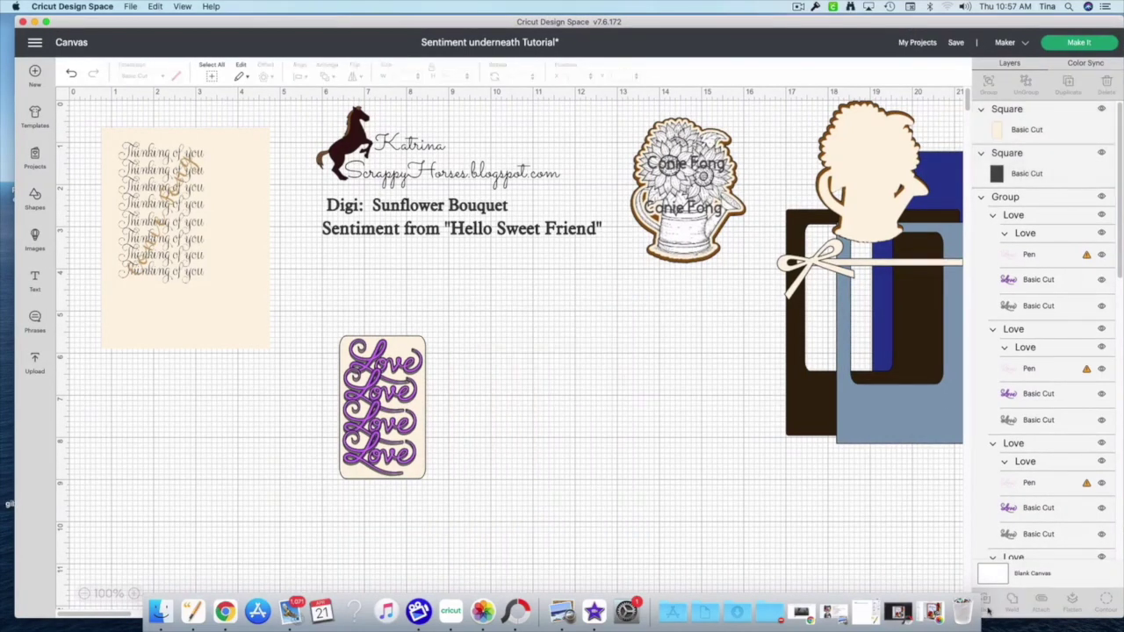
left_click_drag(580, 514, 448, 531)
left_click_drag(620, 490, 649, 457)
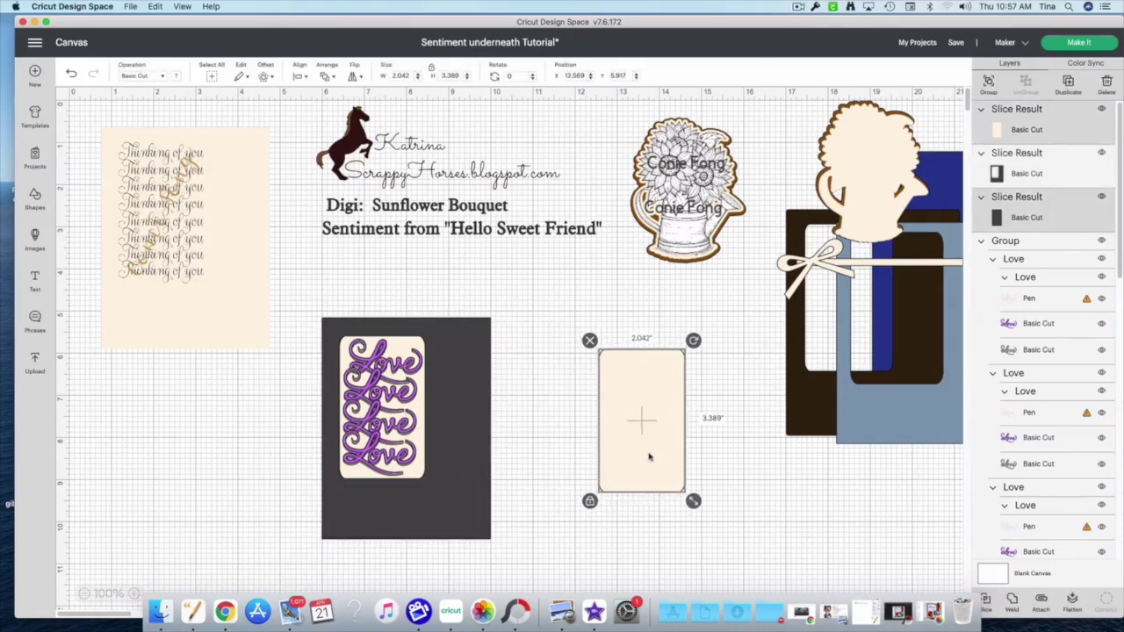
key("Delete")
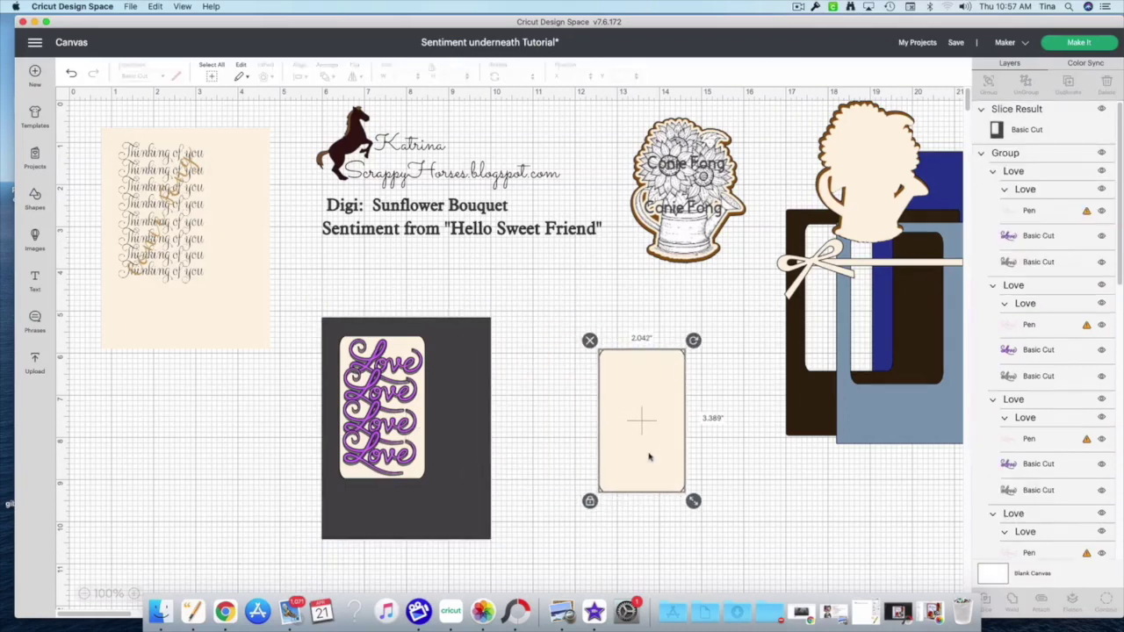
- Move the dark frame off the Love panel and position it on the empty canvas to the panel's right
left_click_drag(462, 515, 614, 512)
left_click_drag(508, 521, 412, 533)
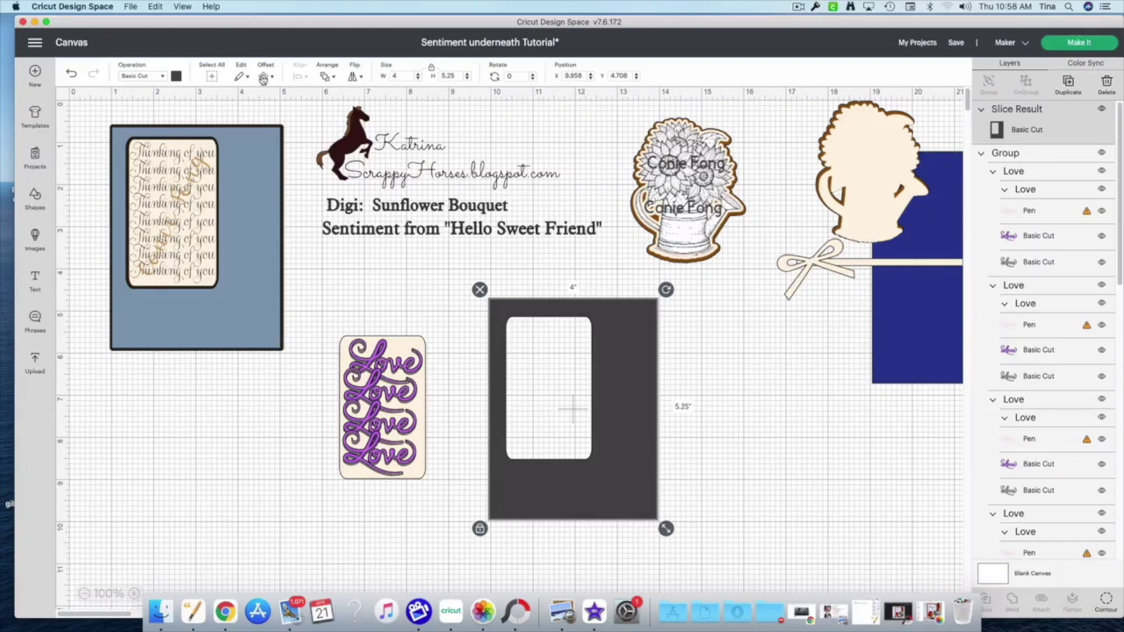
left_click(742, 497)
left_click_drag(615, 487, 615, 487)
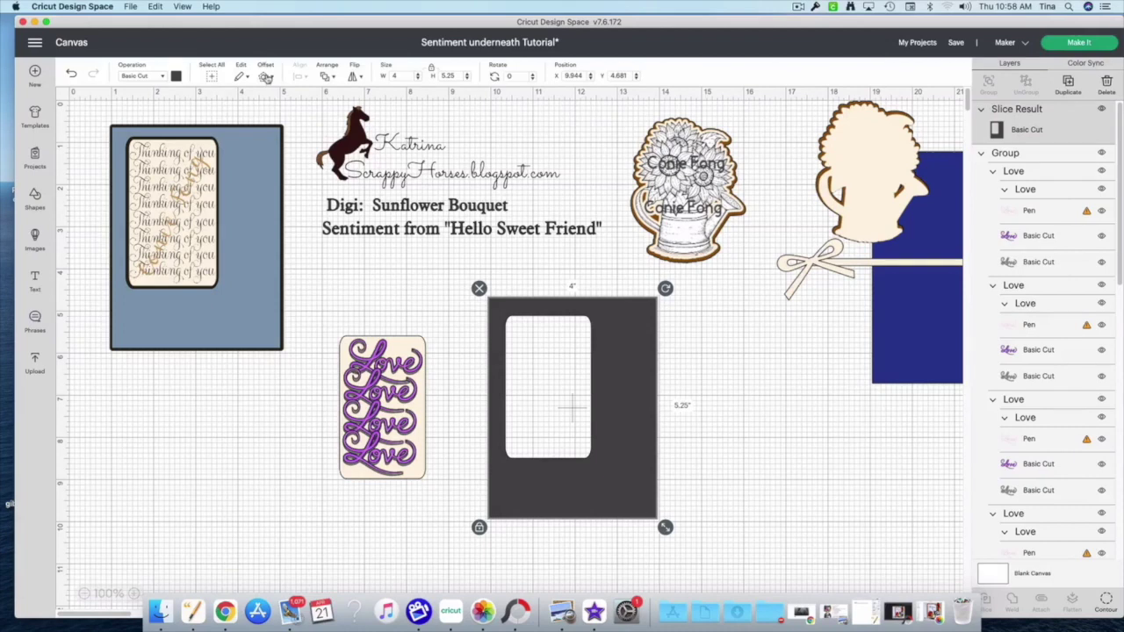
left_click(265, 77)
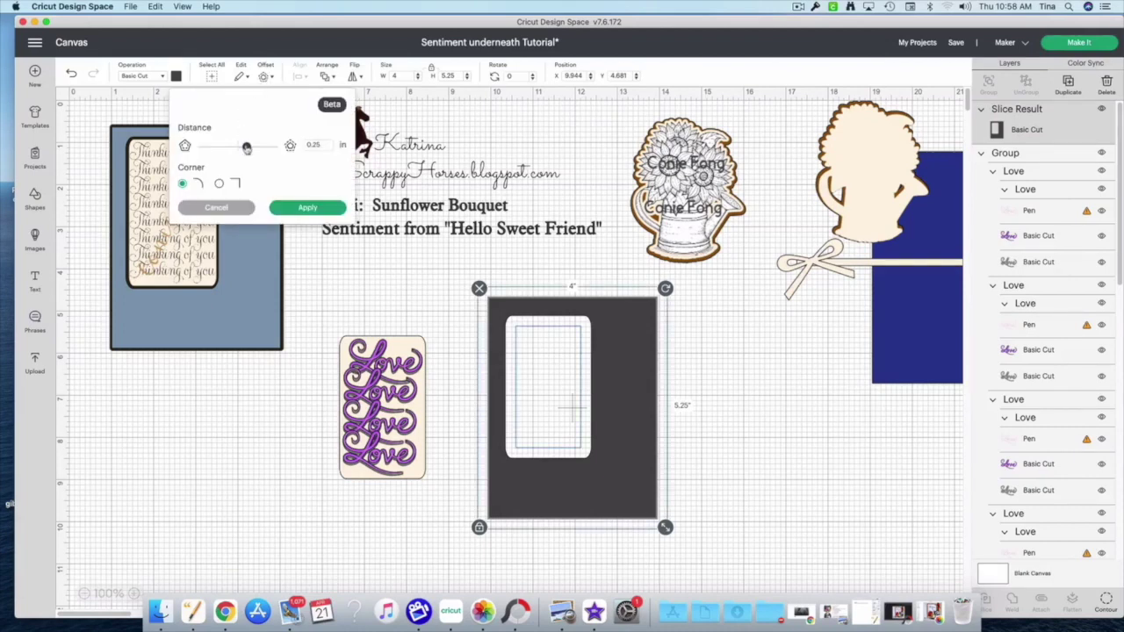
left_click_drag(247, 147, 241, 148)
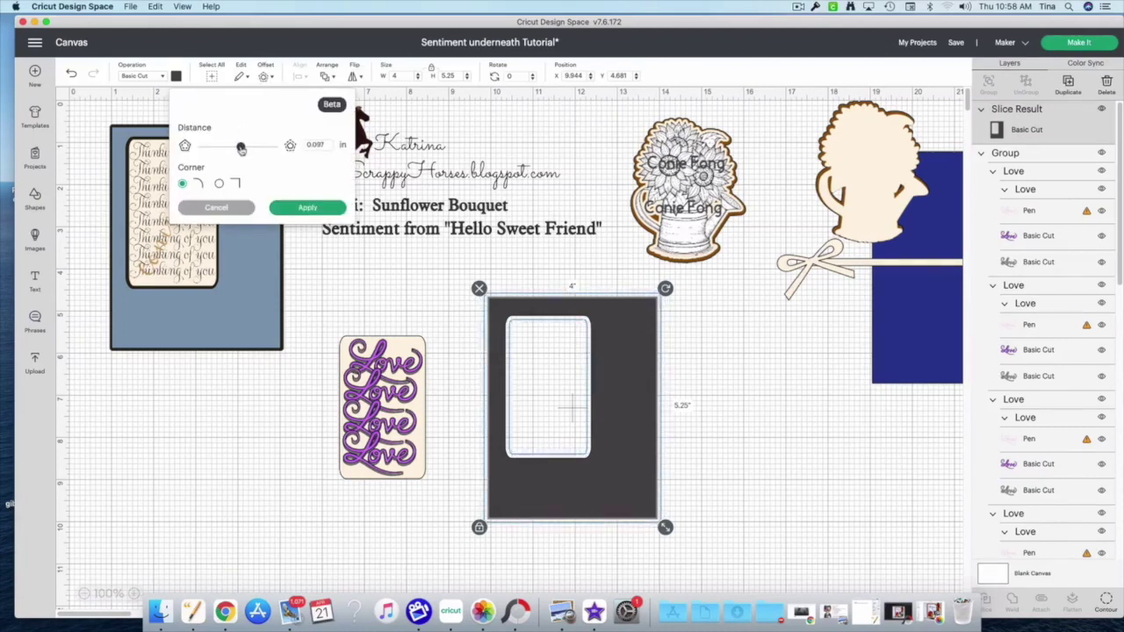
left_click_drag(242, 148, 241, 149)
left_click(220, 184)
left_click(182, 185)
left_click(703, 353)
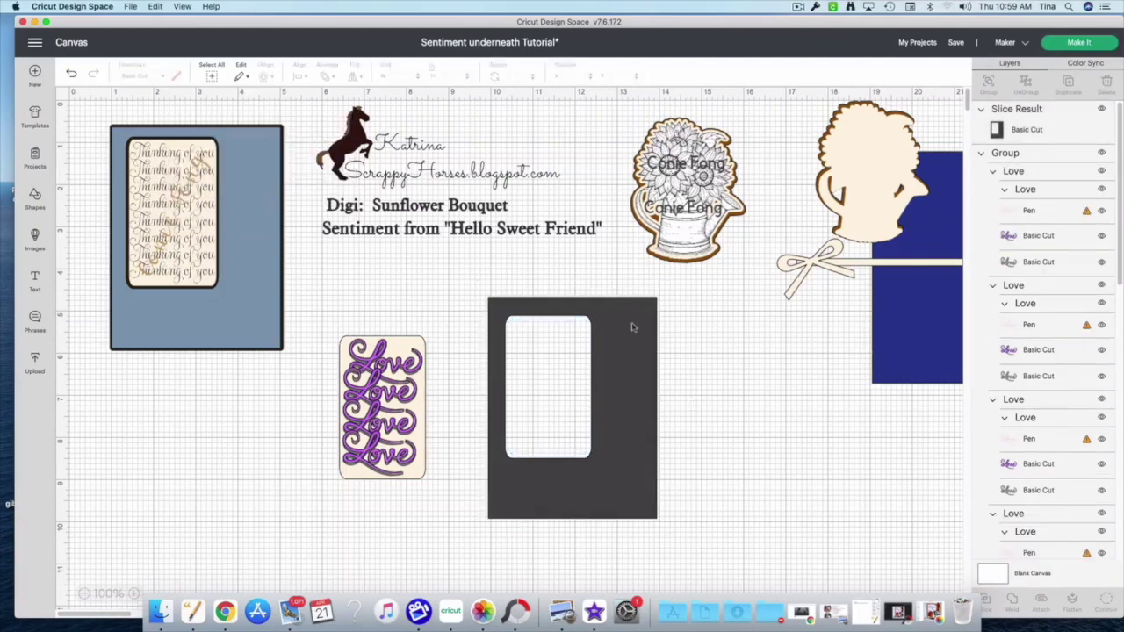
- Create a 0.111 inch offset with square corners around the dark frame and its opening
left_click(612, 334)
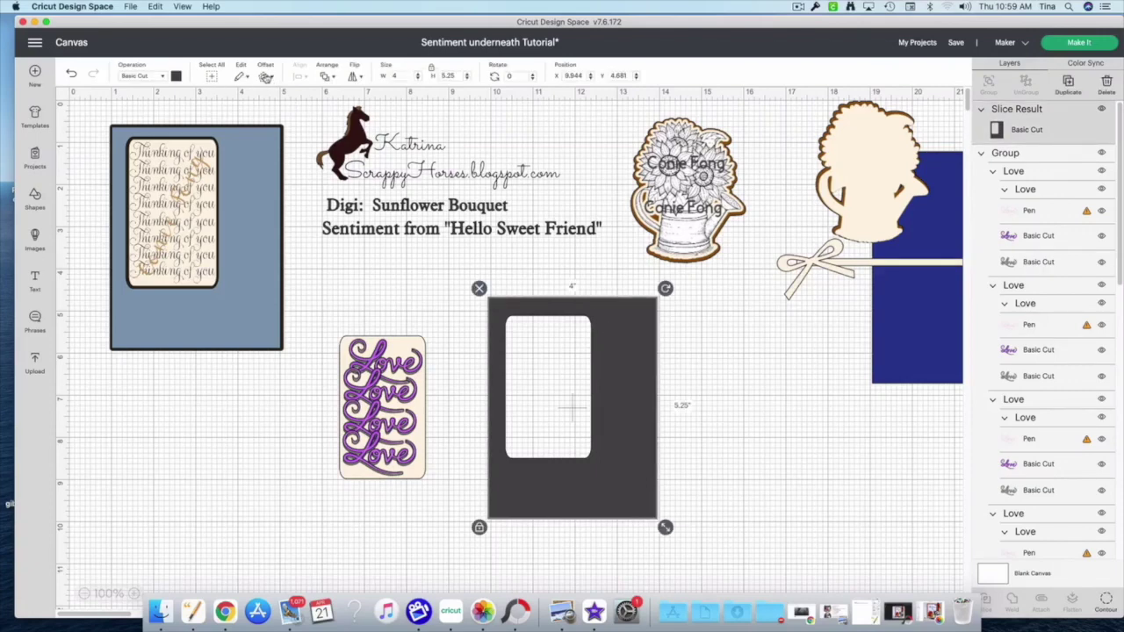
left_click(266, 76)
left_click_drag(253, 146, 241, 147)
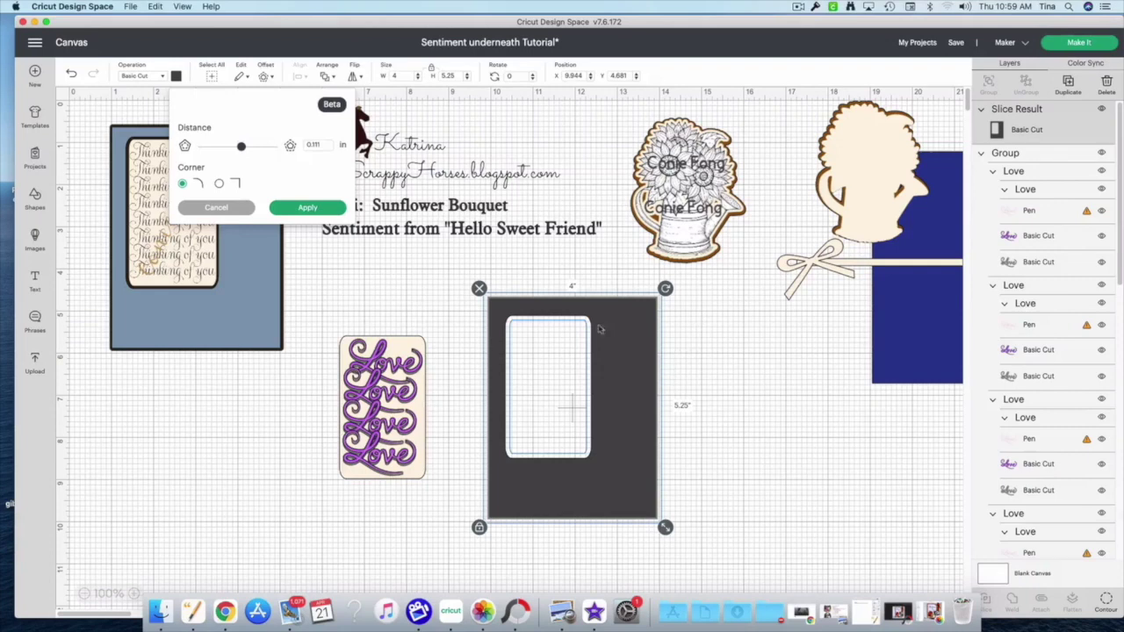
left_click(220, 184)
left_click(287, 209)
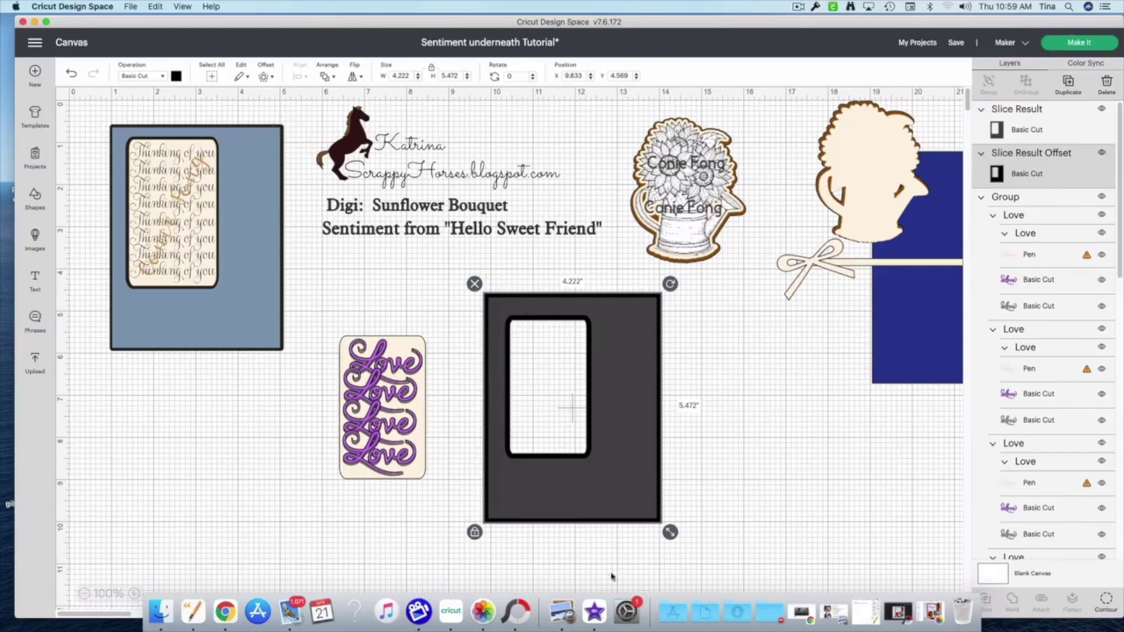
- Select the Love column together with its cream rounded backing and flatten them into one printable layer
left_click(418, 478)
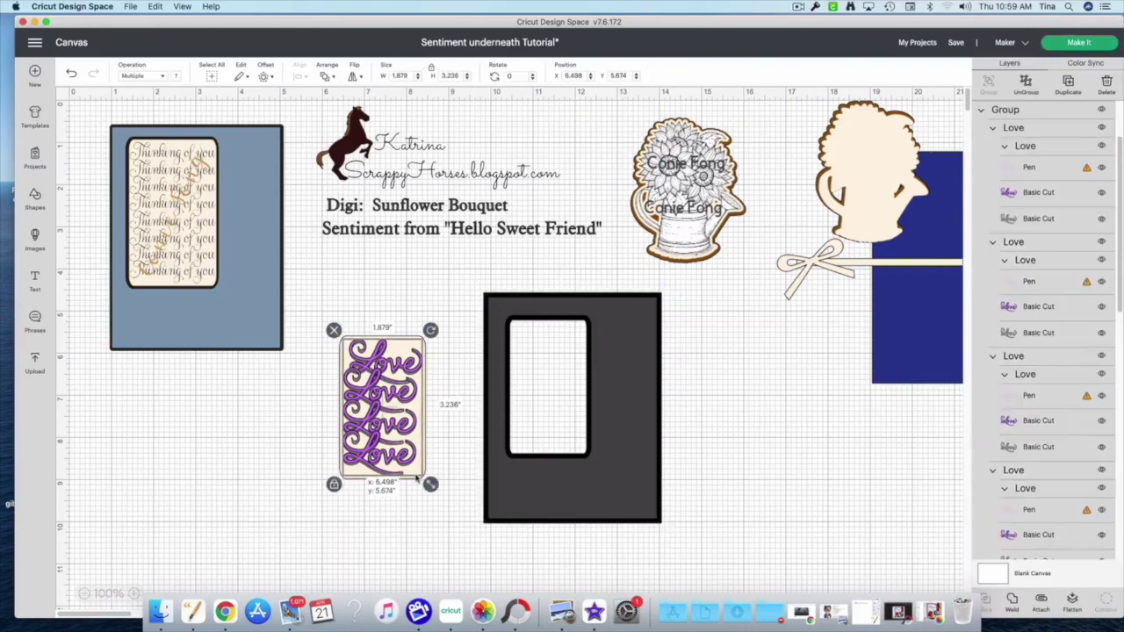
left_click_drag(457, 501, 362, 411)
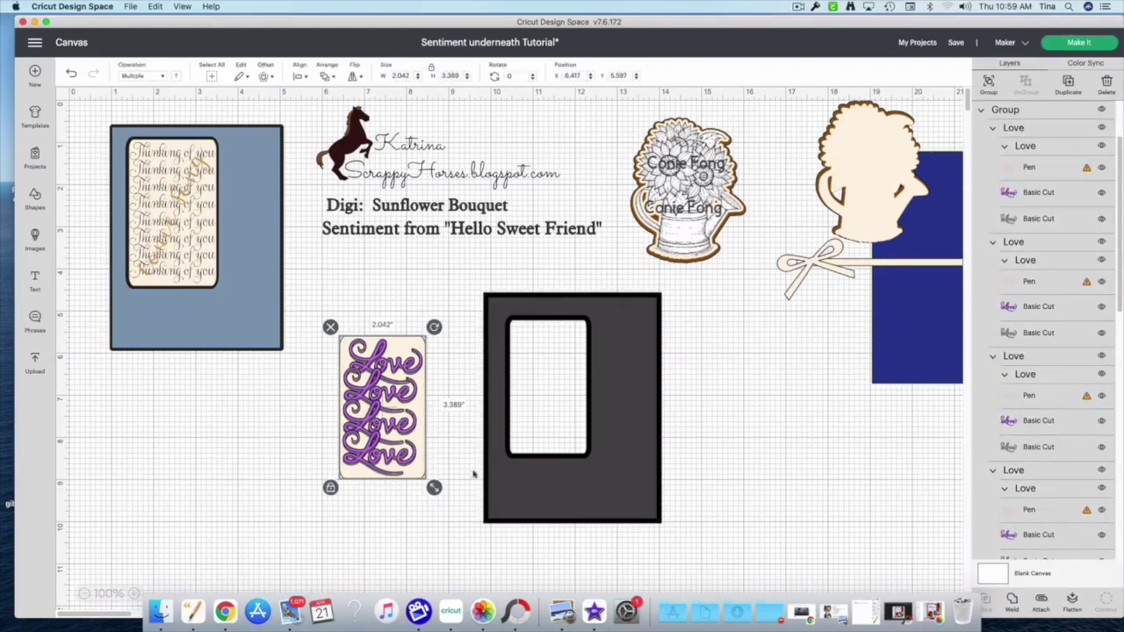
left_click(1073, 602)
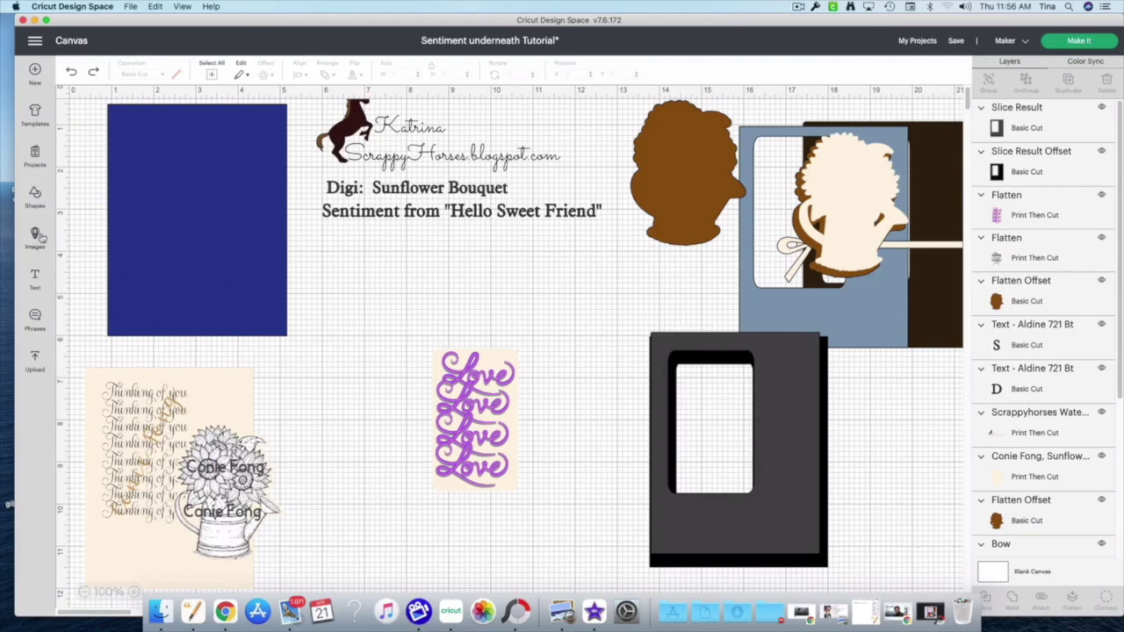
- Add a new square to the canvas and place it over the flattened Love panel
left_click(35, 198)
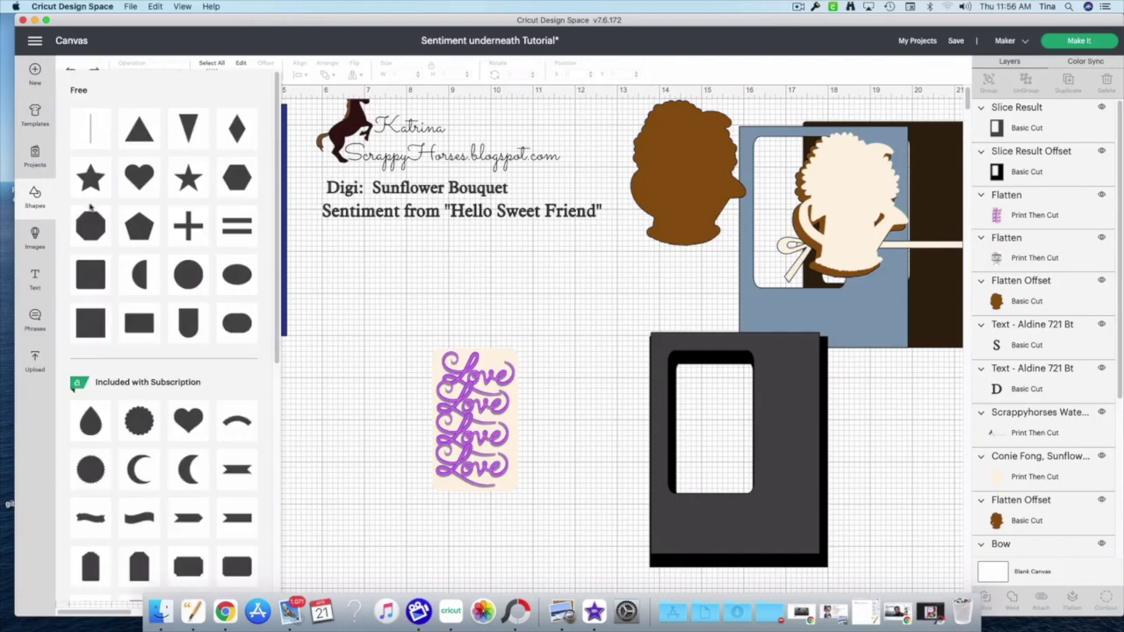
left_click(91, 274)
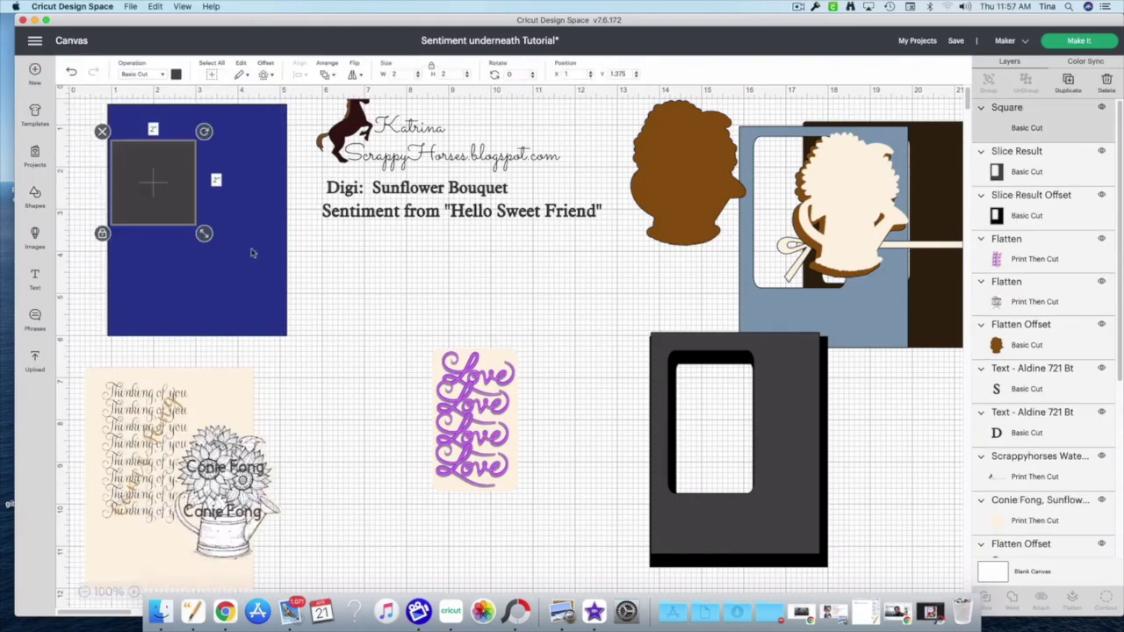
left_click_drag(173, 193, 473, 393)
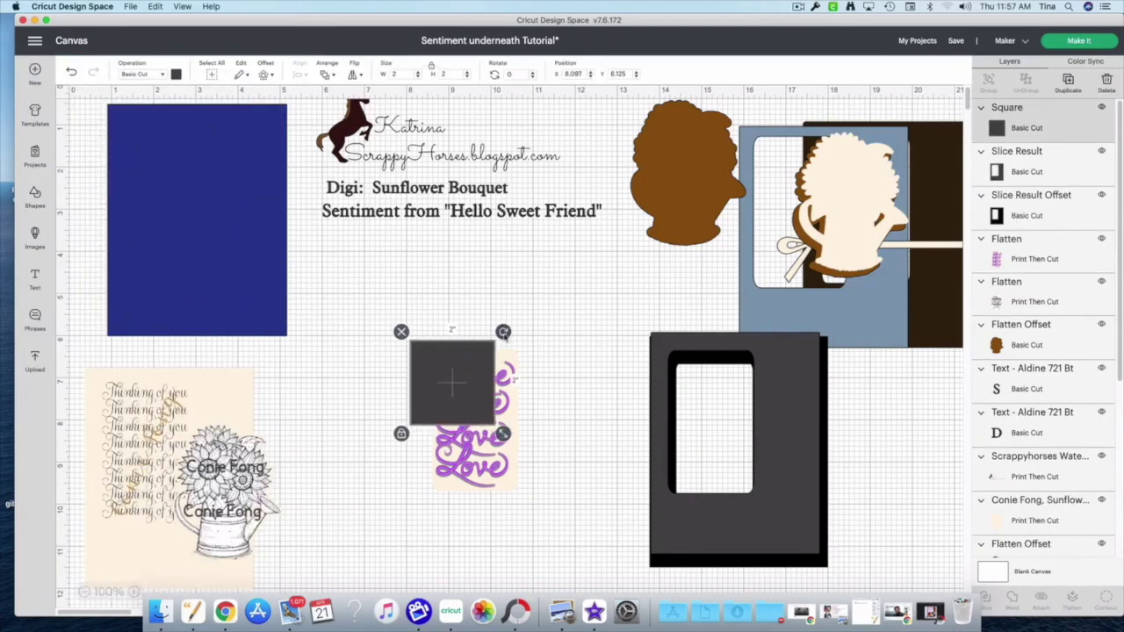
- Unlock the new square's proportions and set its size to 4.0 by 5.25 inches
left_click(402, 434)
left_click(397, 74)
type("3")
left_click(390, 74)
type("1")
type("4.0")
left_click(445, 74)
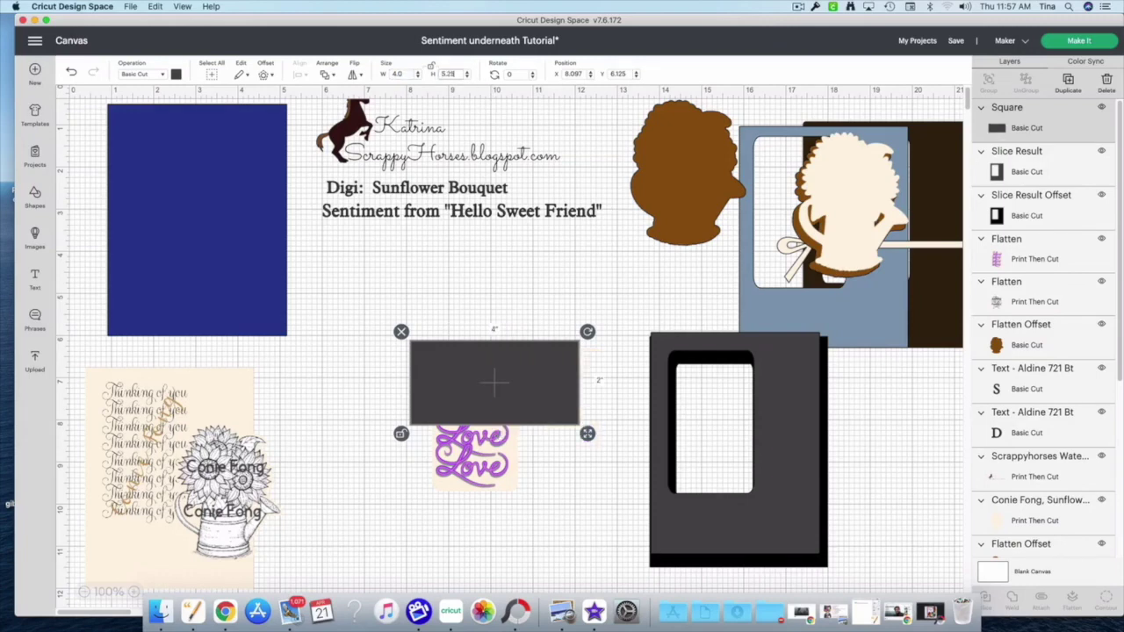
type("5.25")
left_click(537, 392)
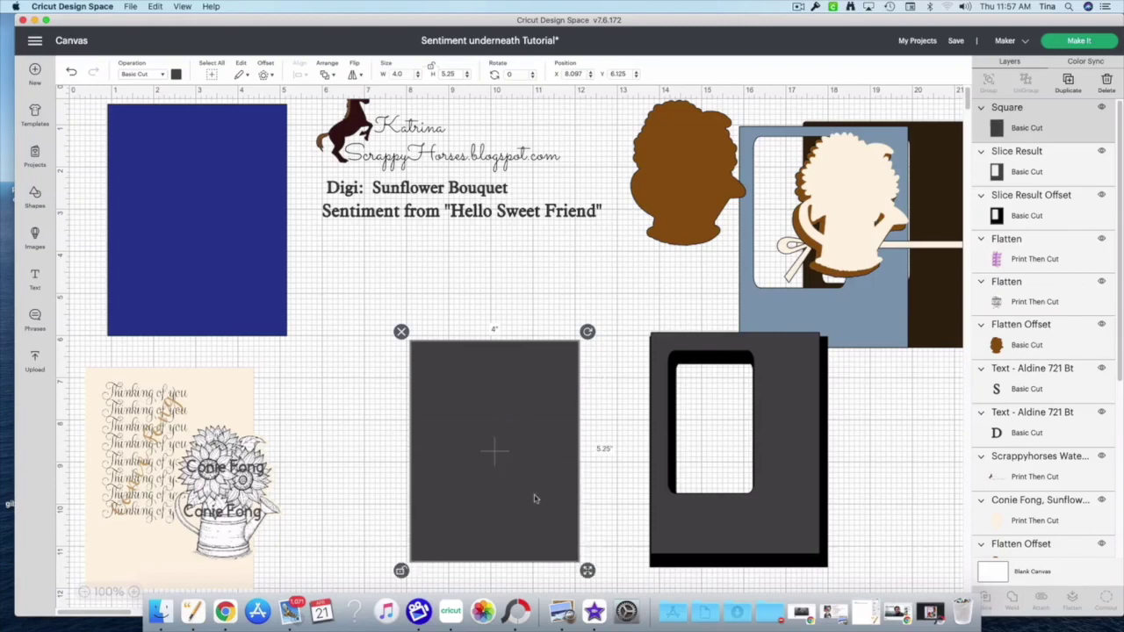
- Change the 4 by 5.25 inch rectangle over the Love panel to the cream material color
left_click(176, 76)
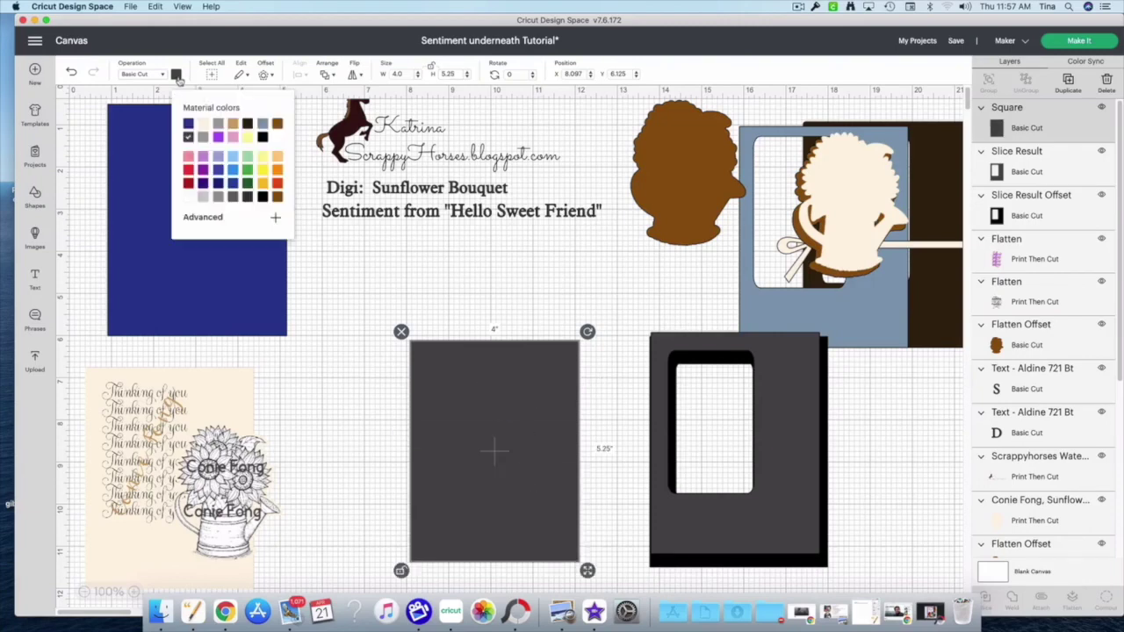
left_click(204, 127)
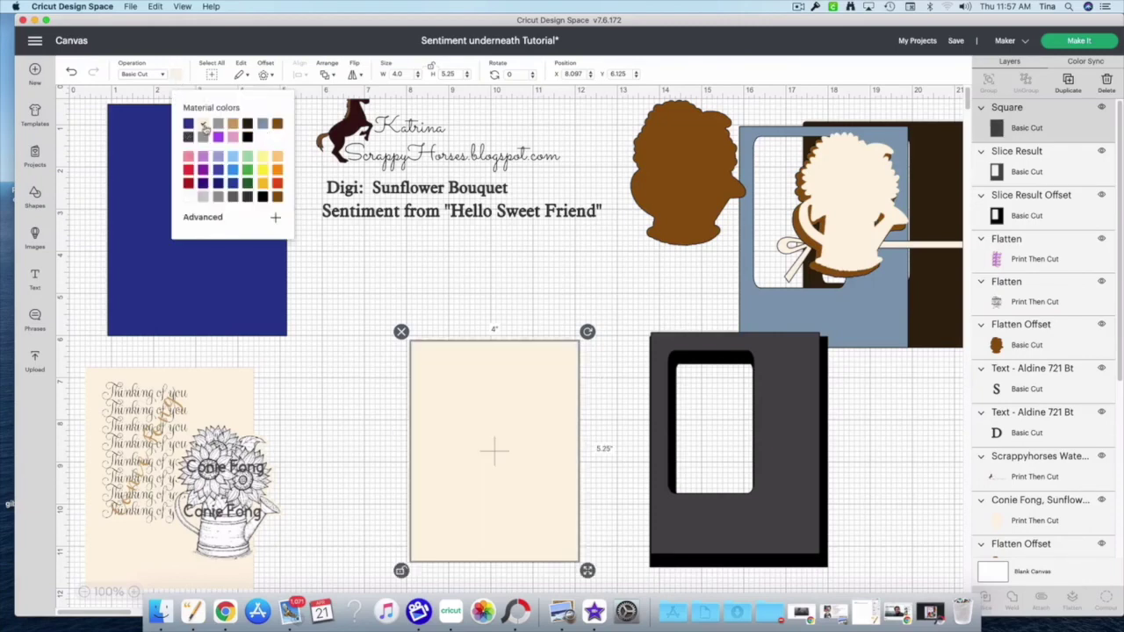
left_click(493, 479)
- Pull the dark gray frame off its black offset, bring it to the front, and line it up over the cream rectangle
left_click_drag(727, 537, 647, 525)
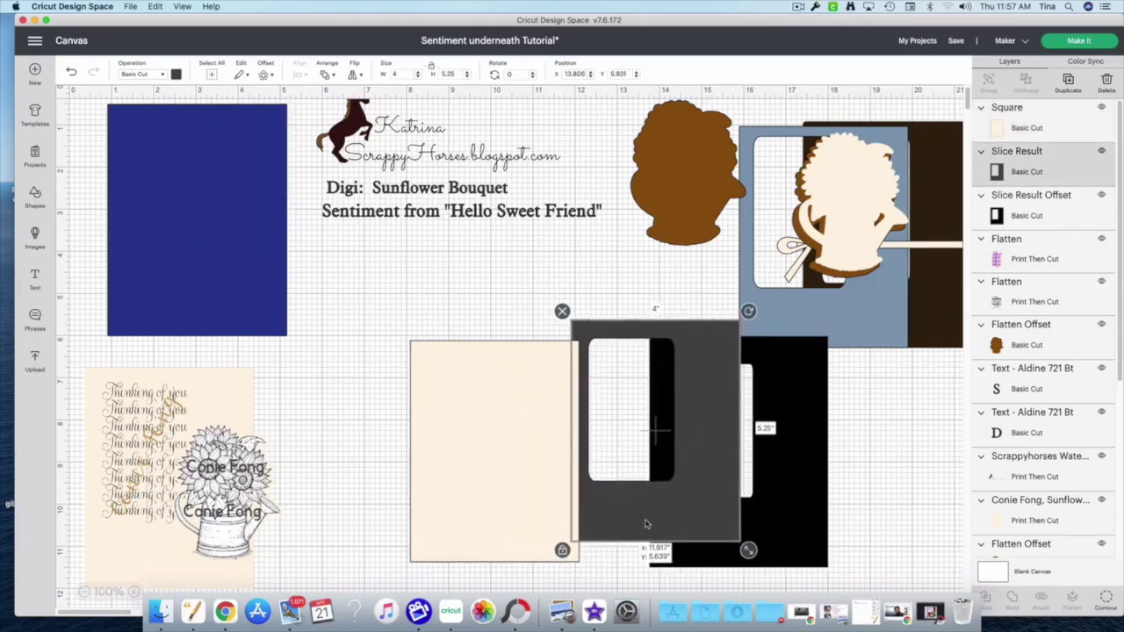
right_click(695, 439)
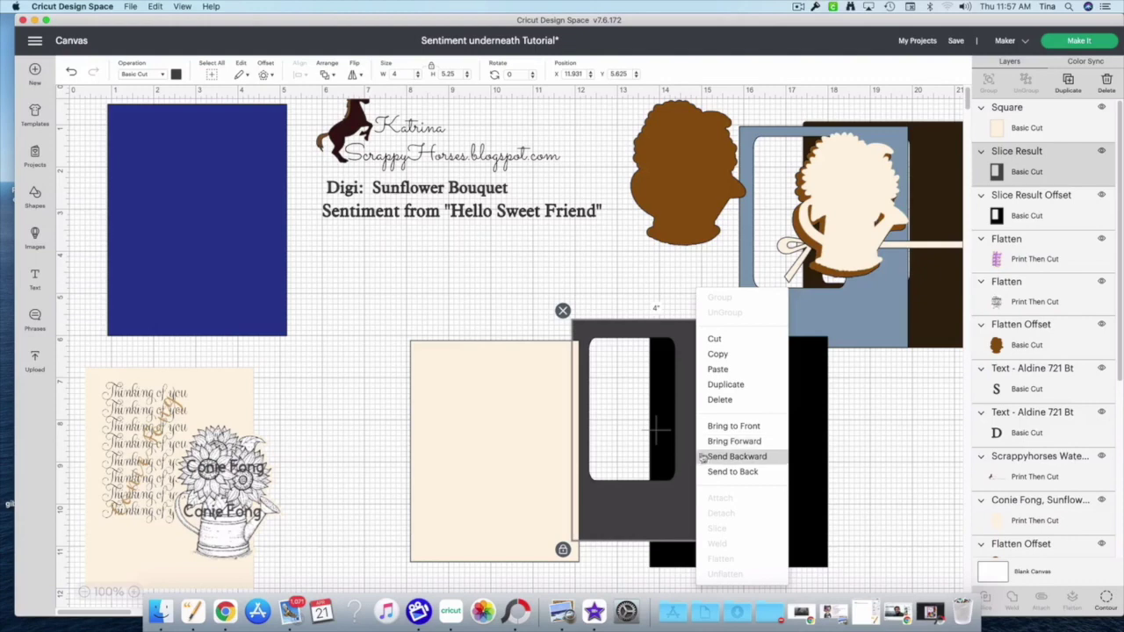
left_click(713, 426)
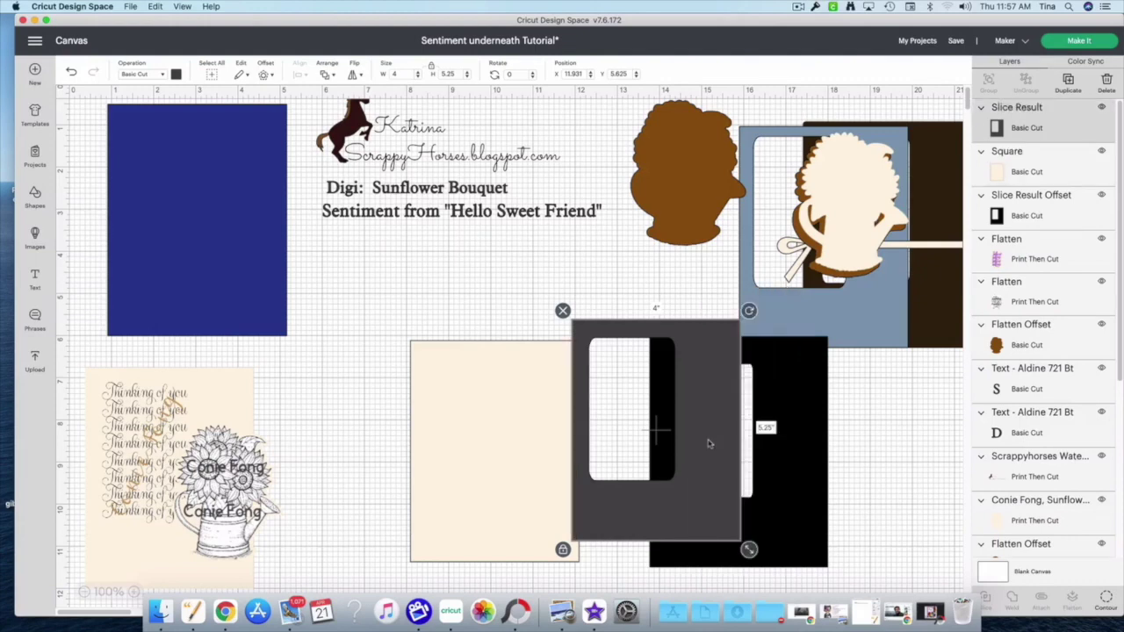
left_click_drag(694, 510, 533, 532)
- Shift the dark gray frame and cream rectangle together off the Love panel, and set the Love panel apart in the empty space
left_click(581, 567)
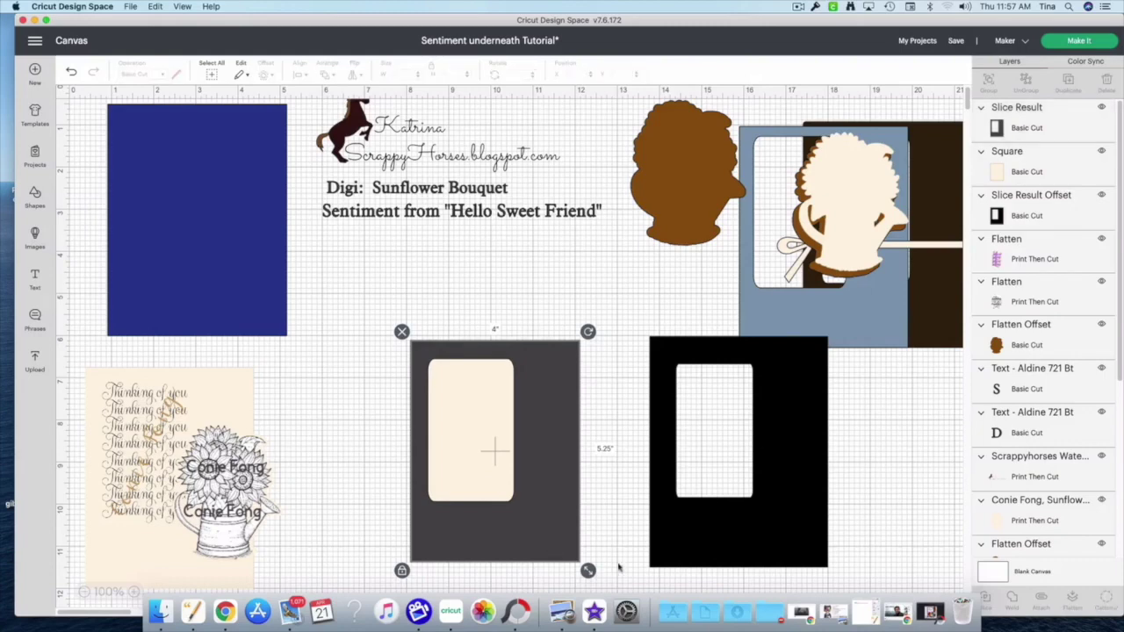
left_click_drag(547, 553, 622, 559)
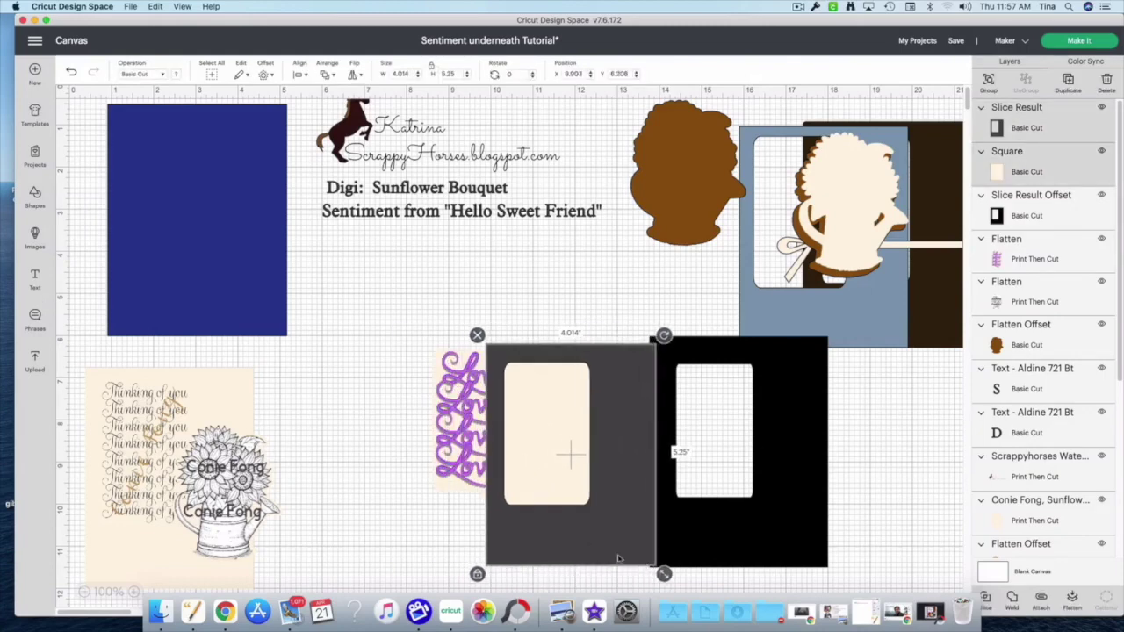
left_click_drag(456, 465, 325, 467)
- Select the dark gray frame together with the cream rectangle, reposition them between the Love panel and black mat, and center-align them
left_click(509, 579)
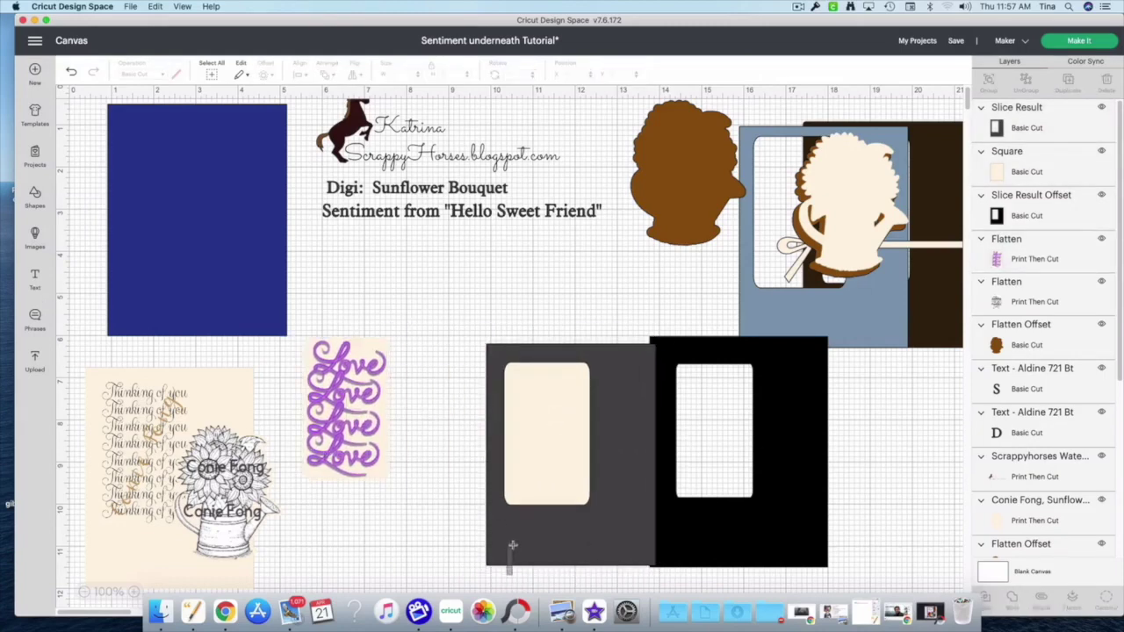
left_click(568, 556)
left_click_drag(568, 556, 512, 546)
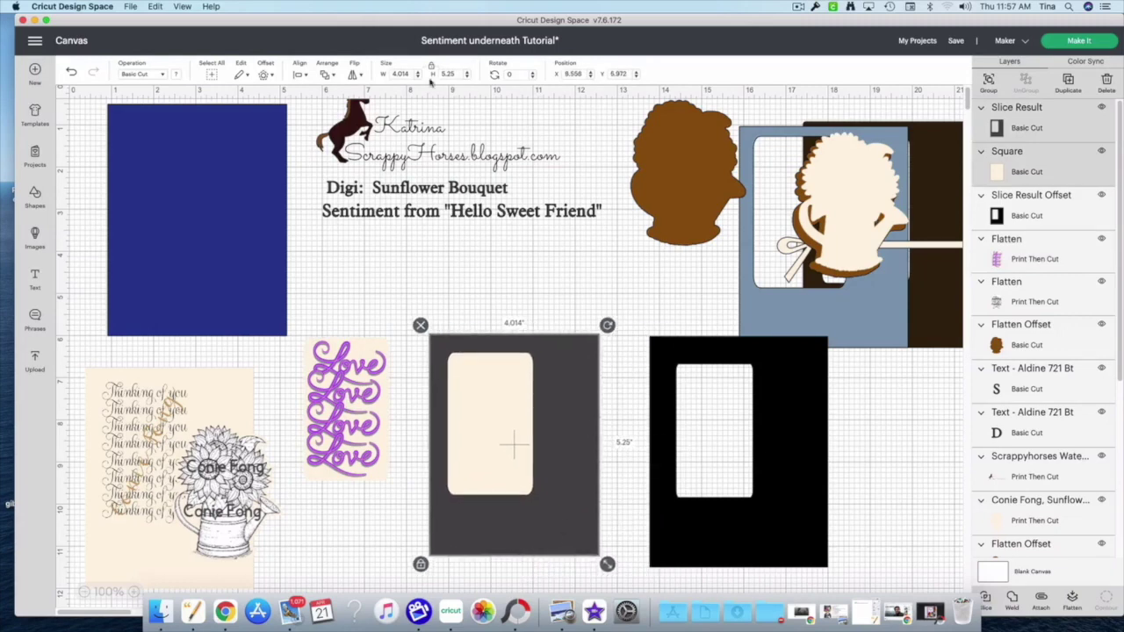
left_click_drag(620, 483, 536, 441)
left_click(302, 74)
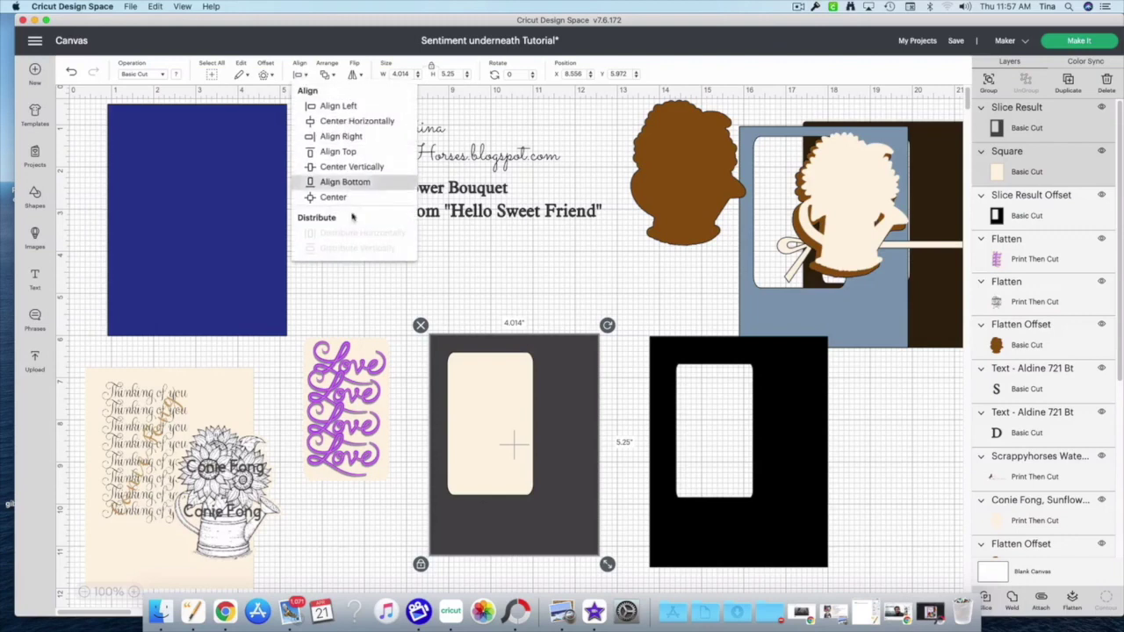
left_click(352, 197)
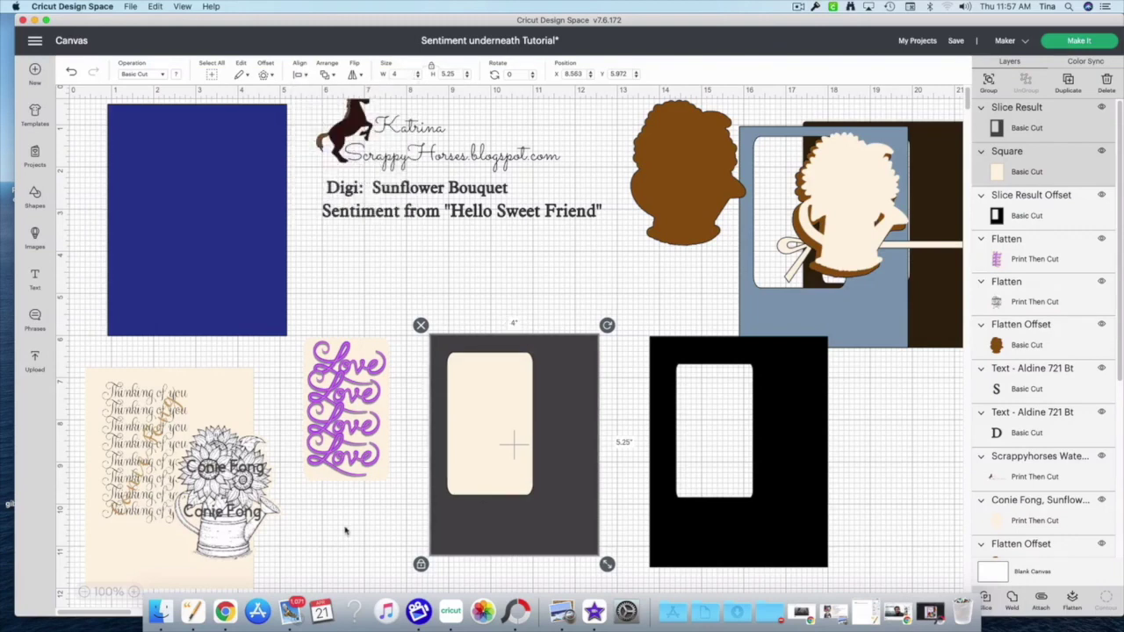
- Bring the flattened Love panel to the front and place it inside the dark gray frame's window
left_click(346, 530)
mouse_move(339, 429)
left_mouse_down()
mouse_move(387, 434)
mouse_move(337, 434)
left_mouse_up()
right_click(337, 435)
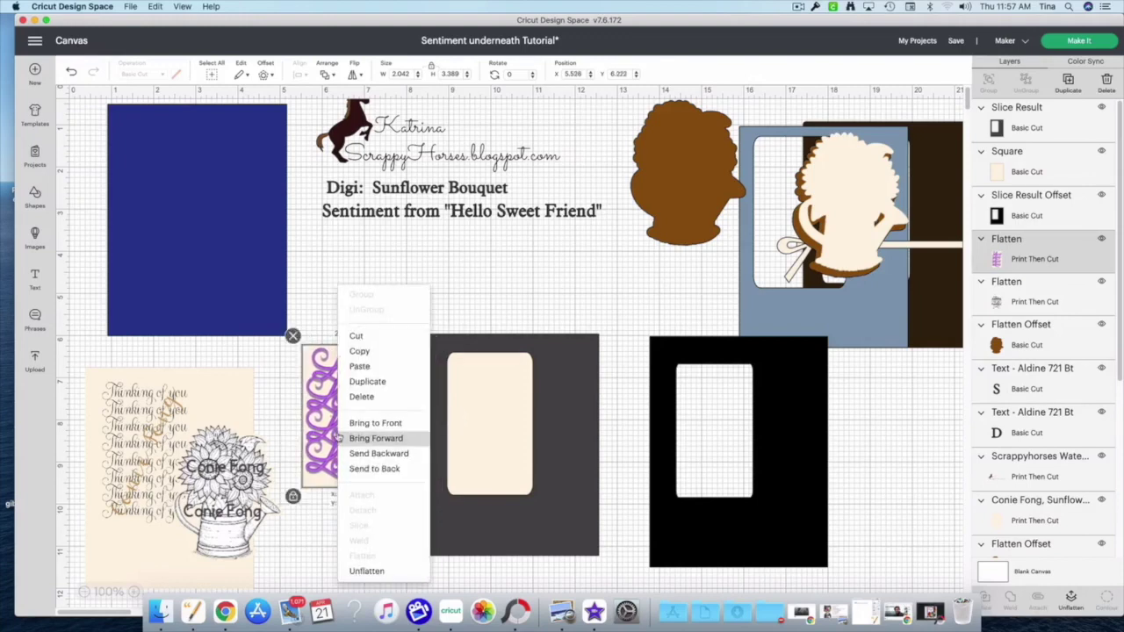
left_click(354, 422)
left_click_drag(354, 435, 499, 448)
left_click(361, 474)
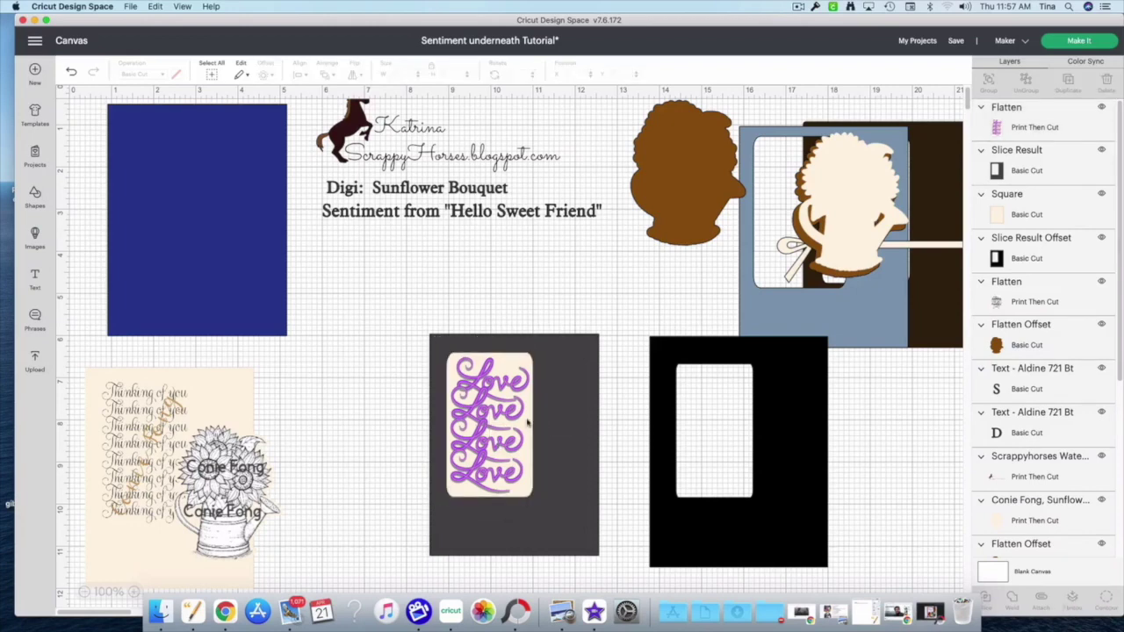
- Move the dark gray frame off the Love panel, and flatten the panel with the 4 by 5.25 inch cream rectangle
left_click(557, 463)
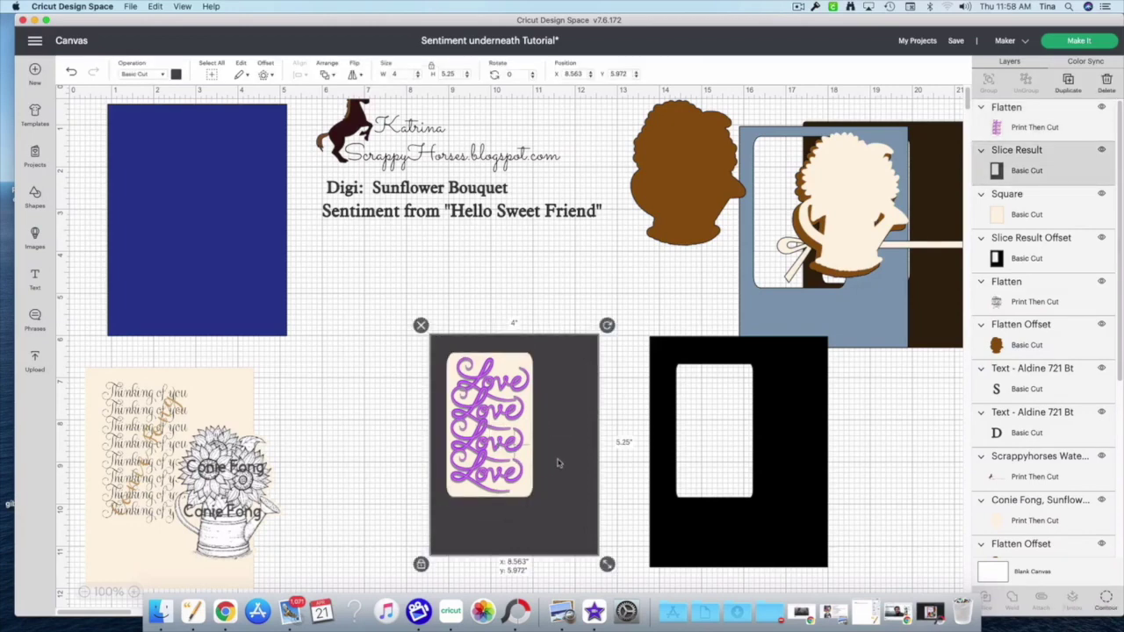
left_click_drag(558, 462, 852, 515)
left_click_drag(389, 275, 583, 466)
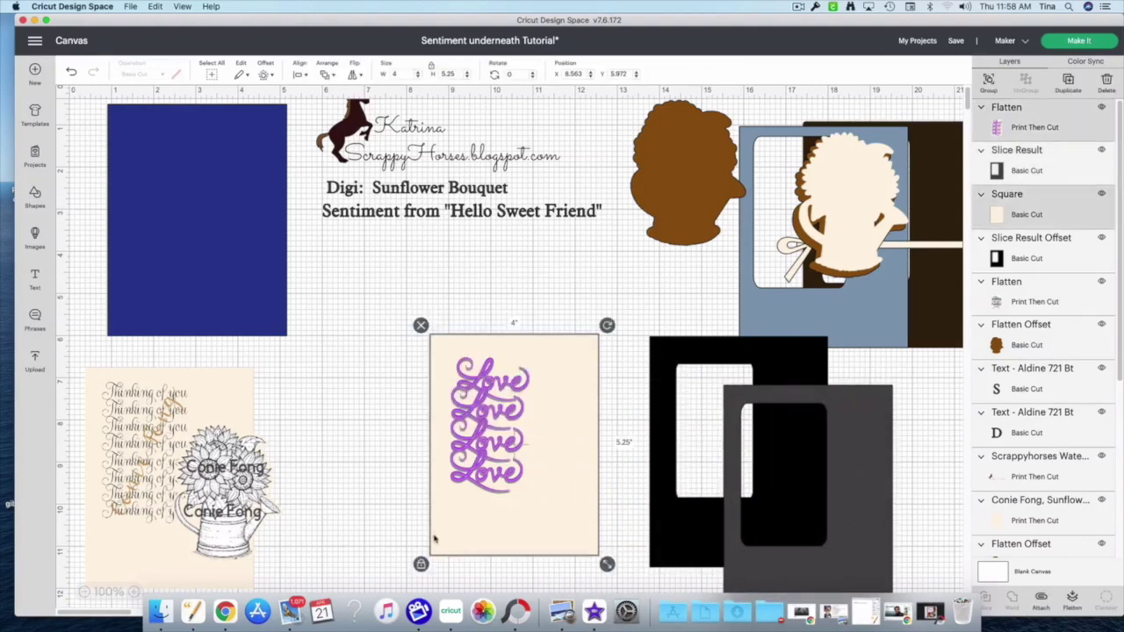
left_click(1073, 601)
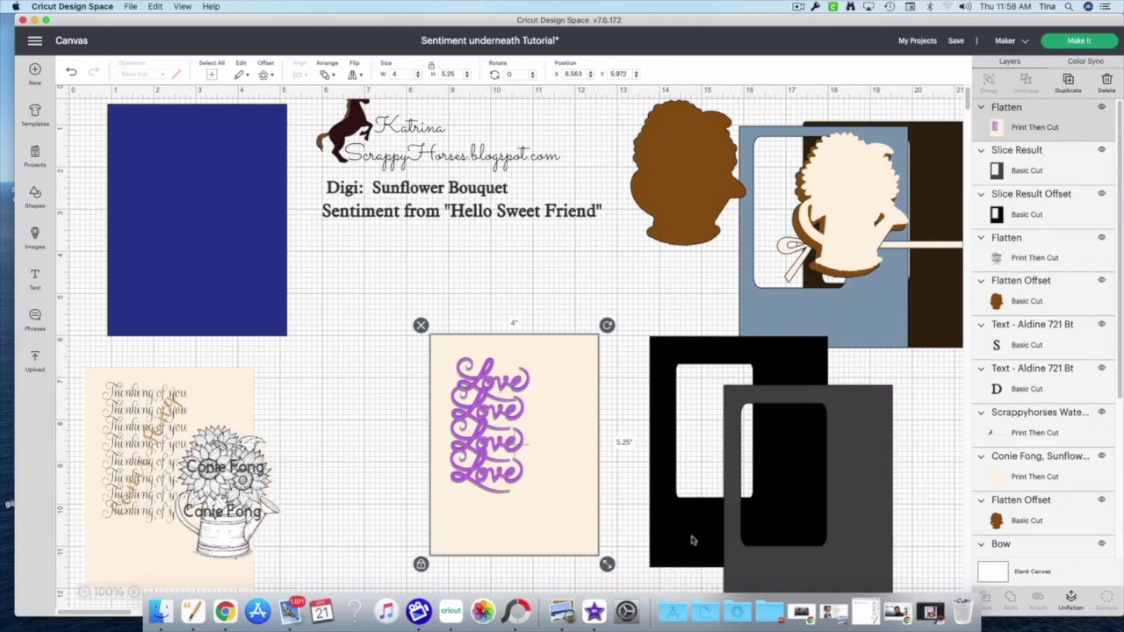
- Place the dark gray frame over the black offset mat so an even black border shows around it
left_click_drag(763, 582, 714, 542)
left_click_drag(704, 537, 696, 536)
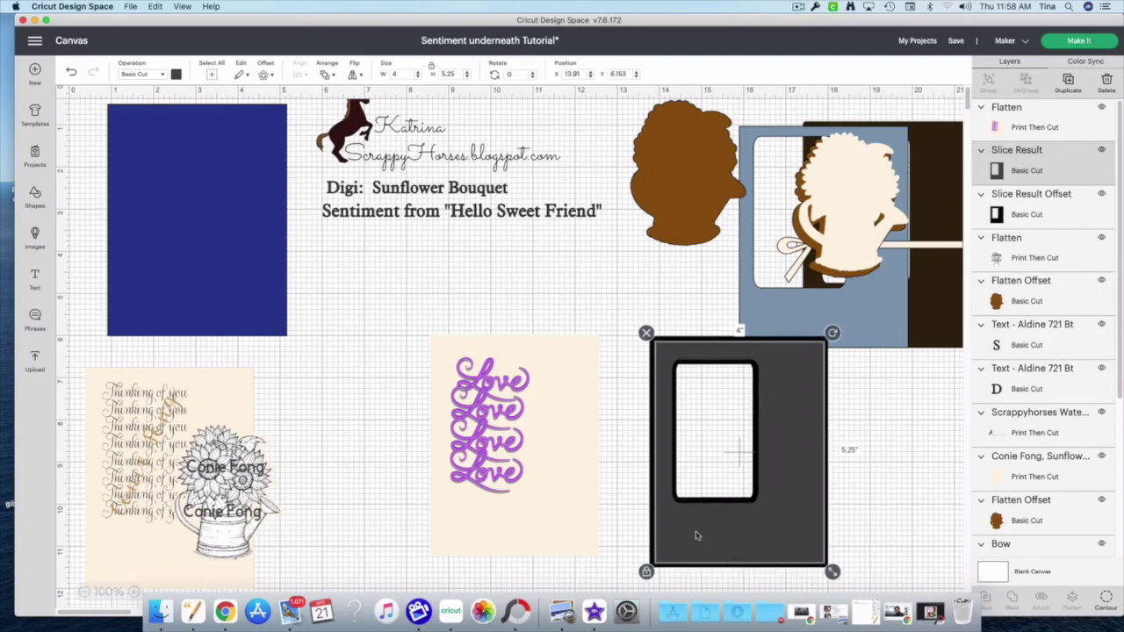
left_click(776, 534, "shift")
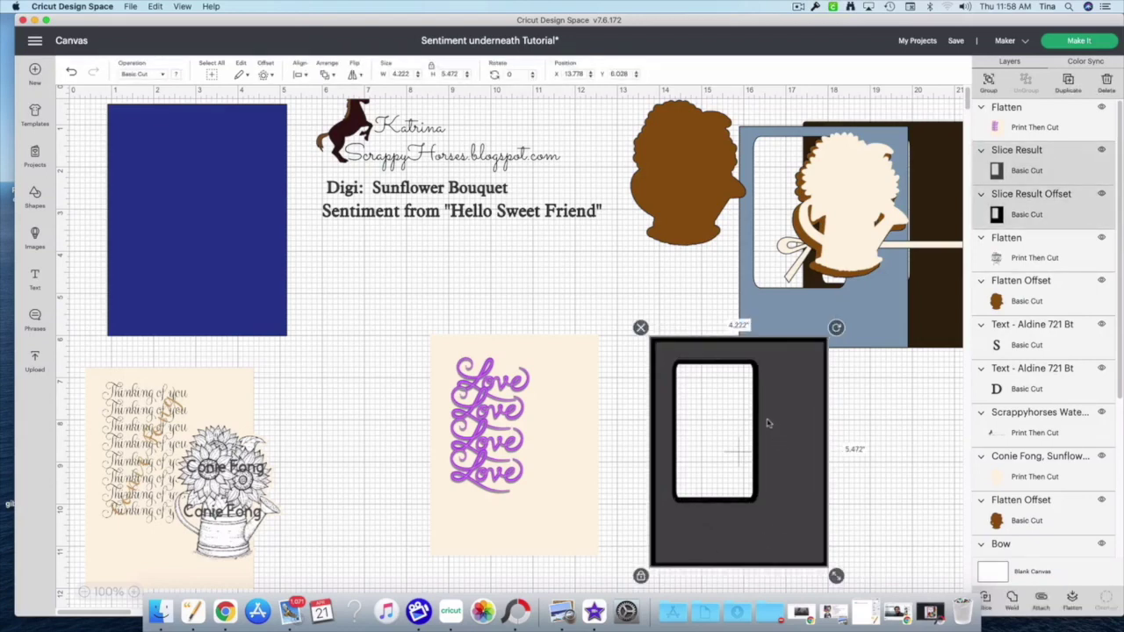
- Bring the dark gray frame and black mat together to the front and lay them over the flattened Love layer
left_click(880, 566)
left_click_drag(865, 582, 763, 517)
right_click(762, 518)
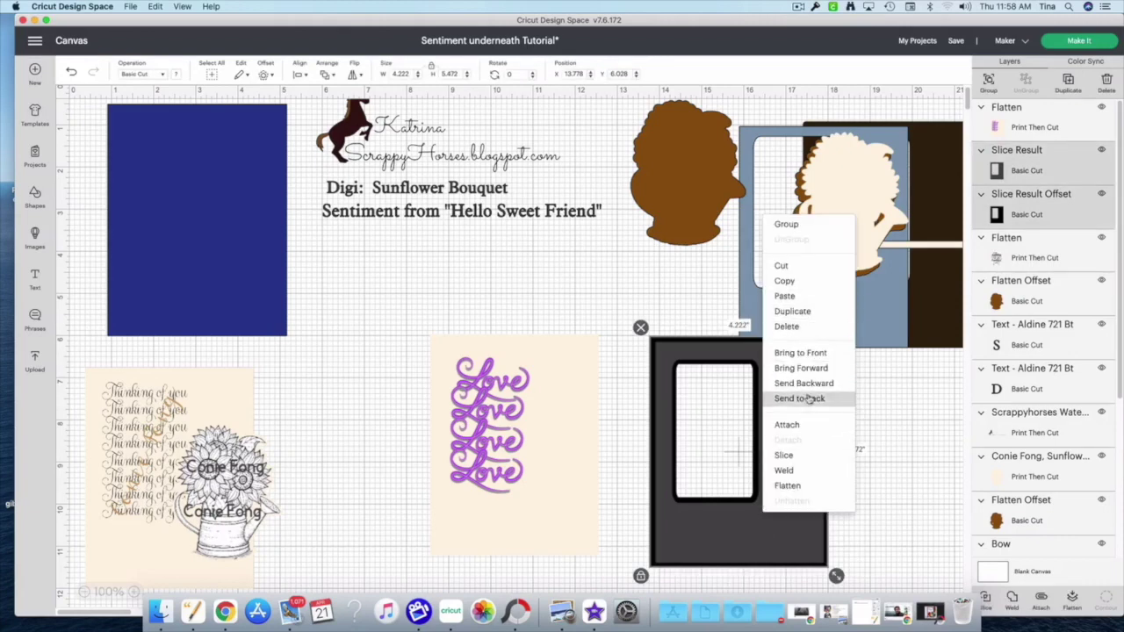
left_click(800, 352)
left_click_drag(796, 558, 564, 552)
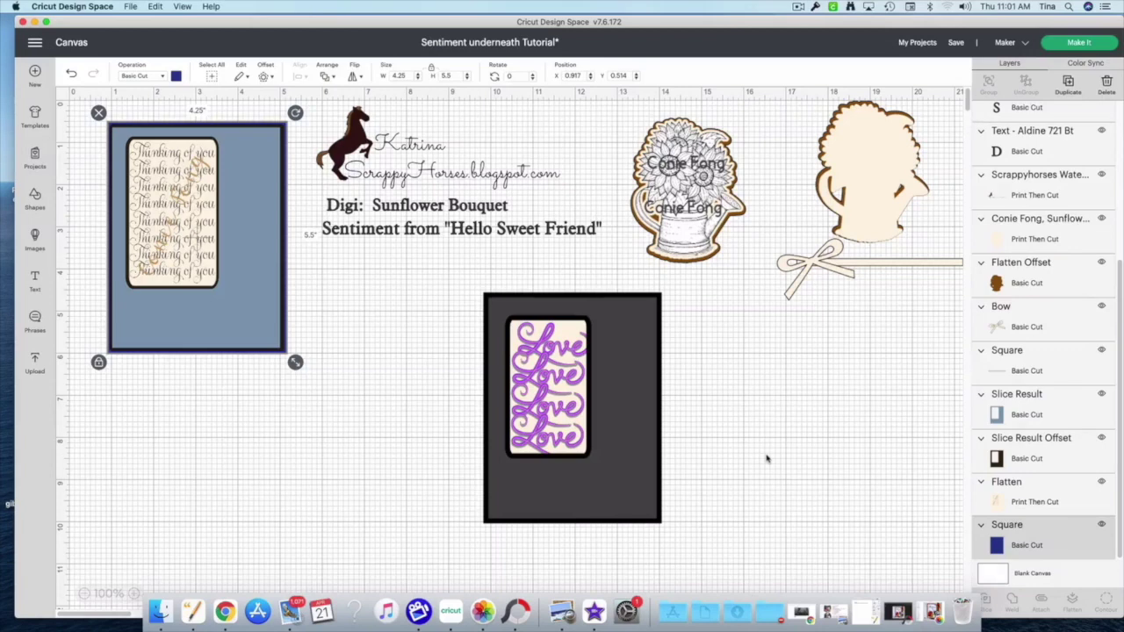
- Spread the Thinking of you card's layers off the blue base, and move the sunflower bouquet print beside the sentiment panel
left_click_drag(180, 257, 388, 453)
left_click_drag(230, 314, 204, 573)
left_click_drag(674, 227, 214, 547)
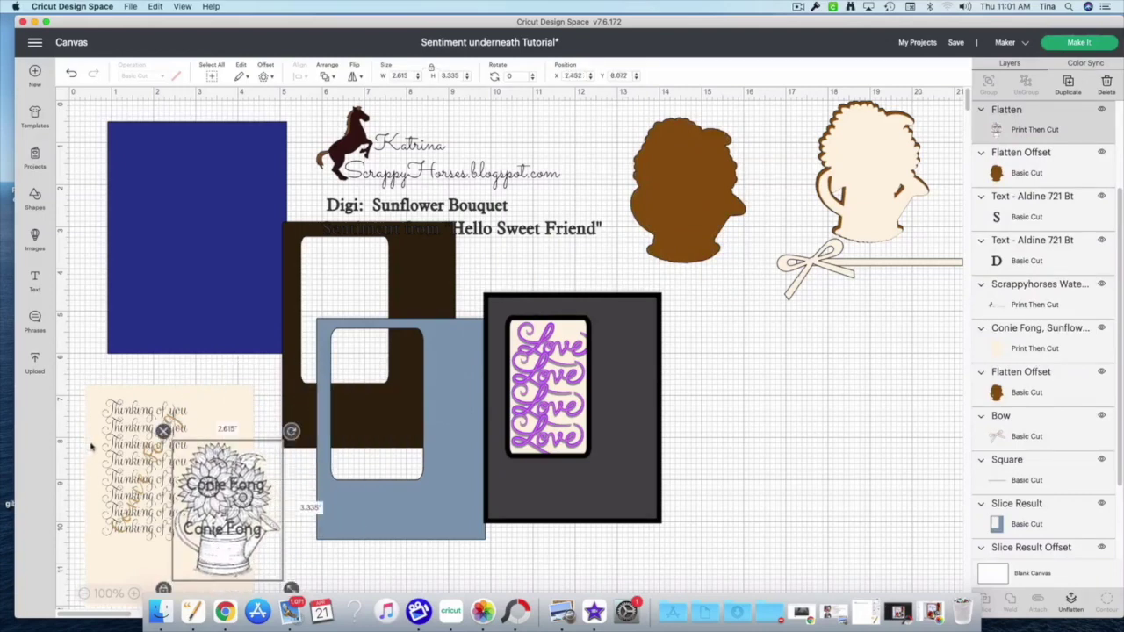
- Move the cream bouquet silhouette below the Love card, lower the dark brown mat, and place the silhouette's brown offset over the mat
left_click_drag(864, 213, 896, 579)
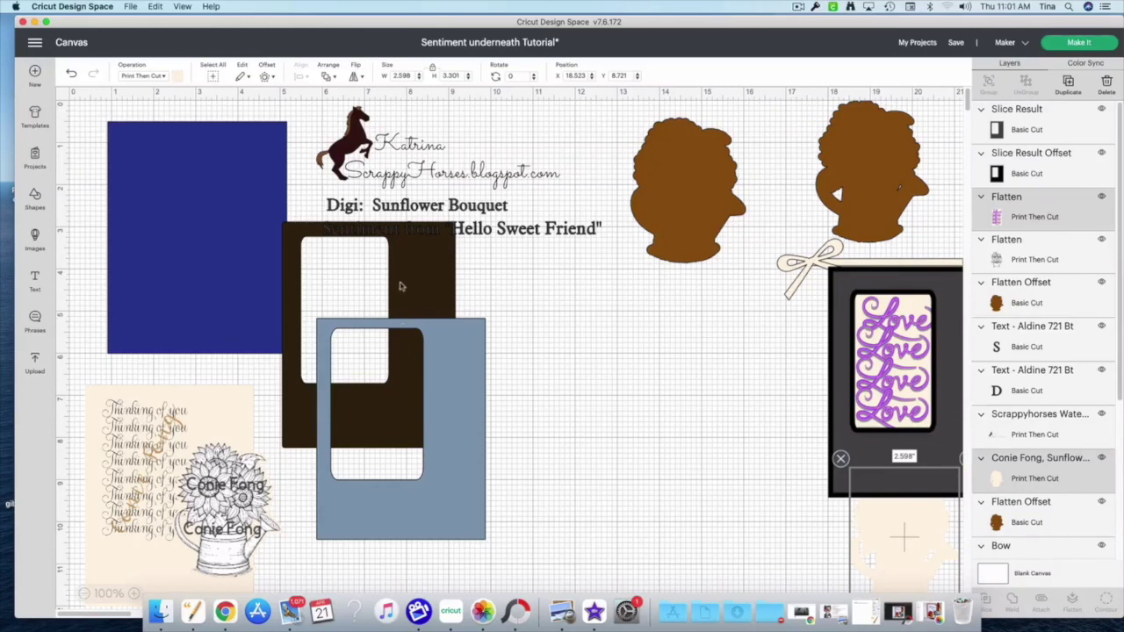
left_click_drag(432, 292, 550, 466)
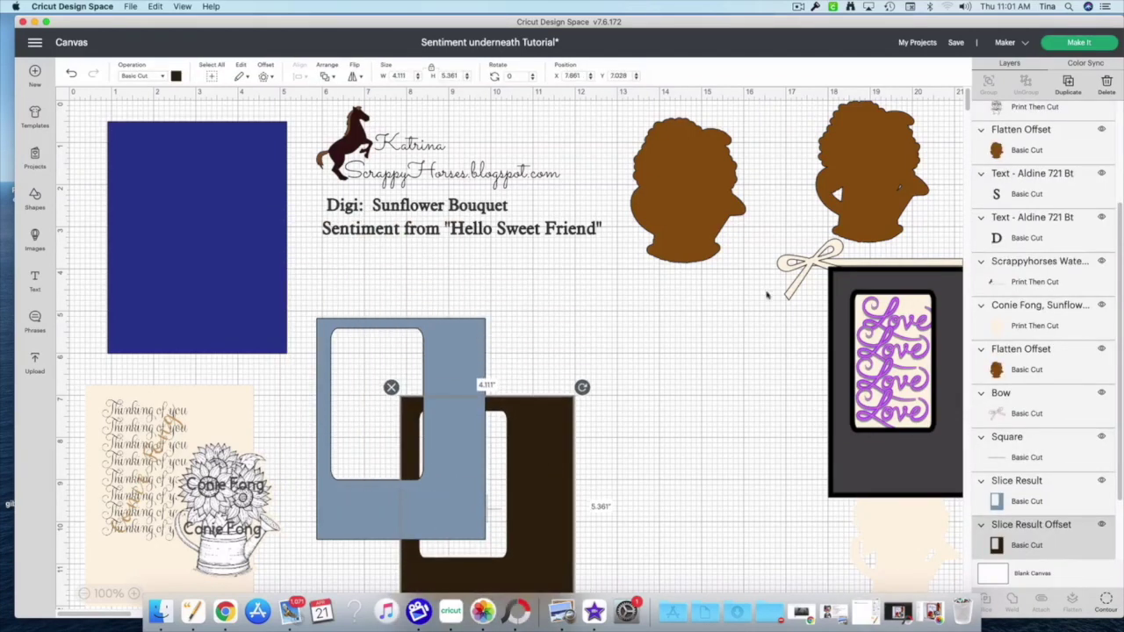
left_click_drag(849, 194, 439, 457)
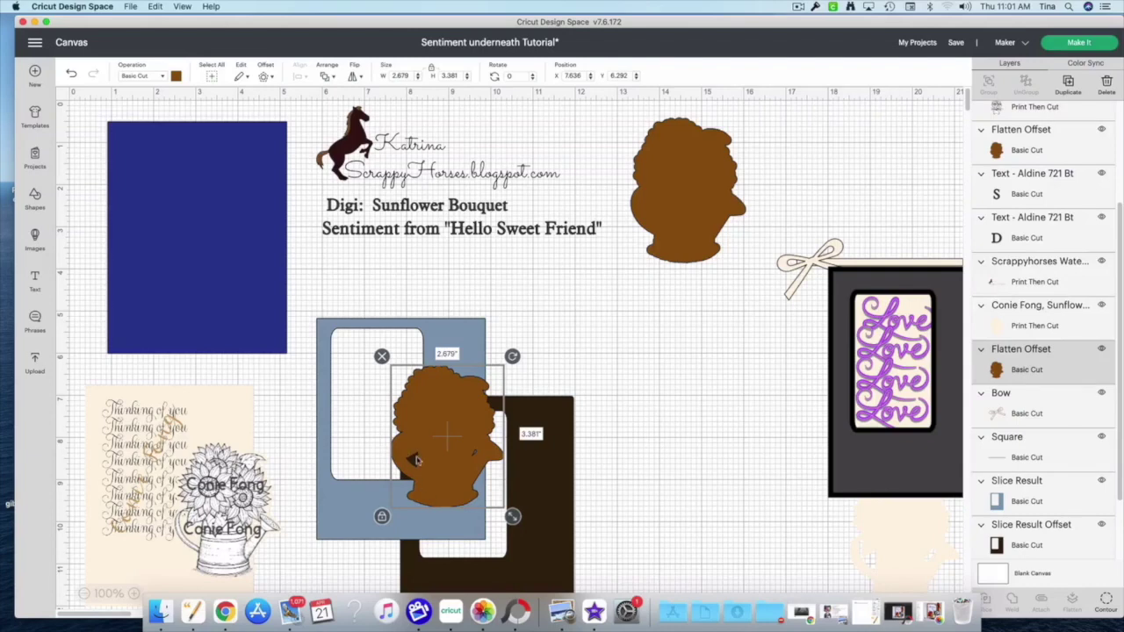
left_click_drag(425, 457, 455, 457)
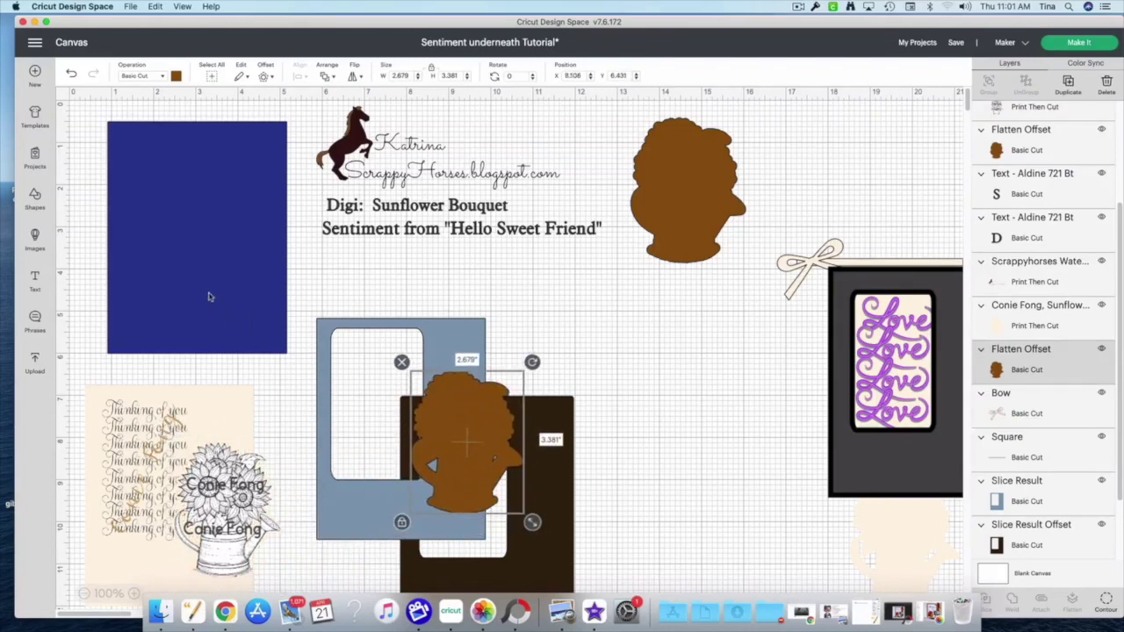